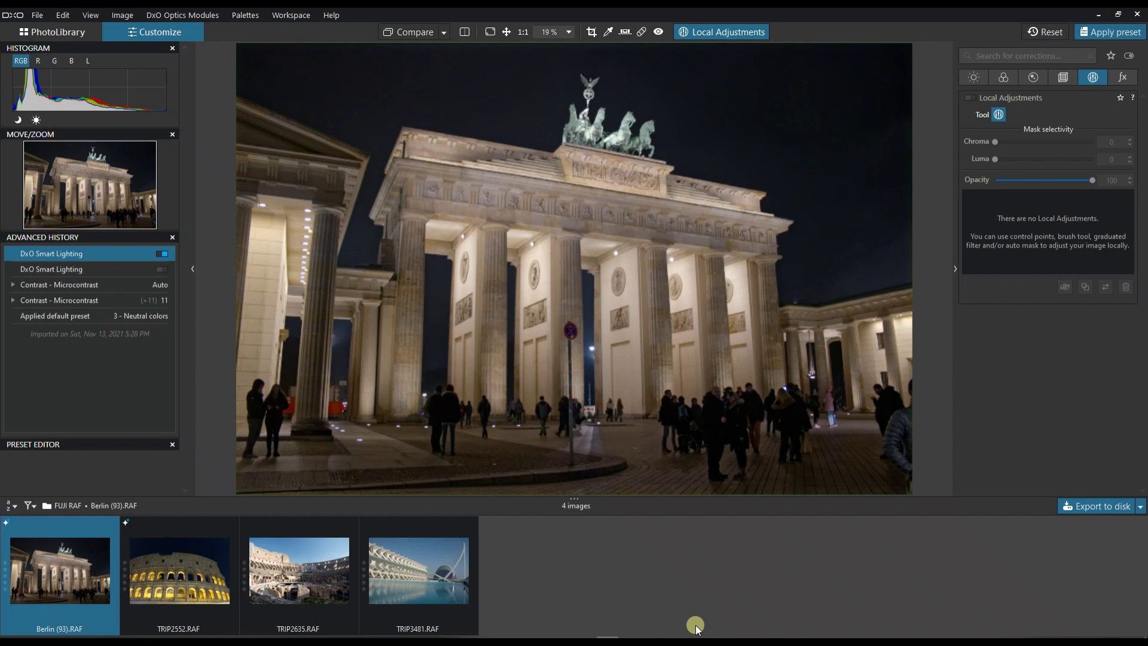
# - Browse the Colosseum and Brandenburg Gate thumbnails, then open the reflecting-pool architecture photo TRIP3481.RAF
pyautogui.click(175, 566)
pyautogui.click(326, 584)
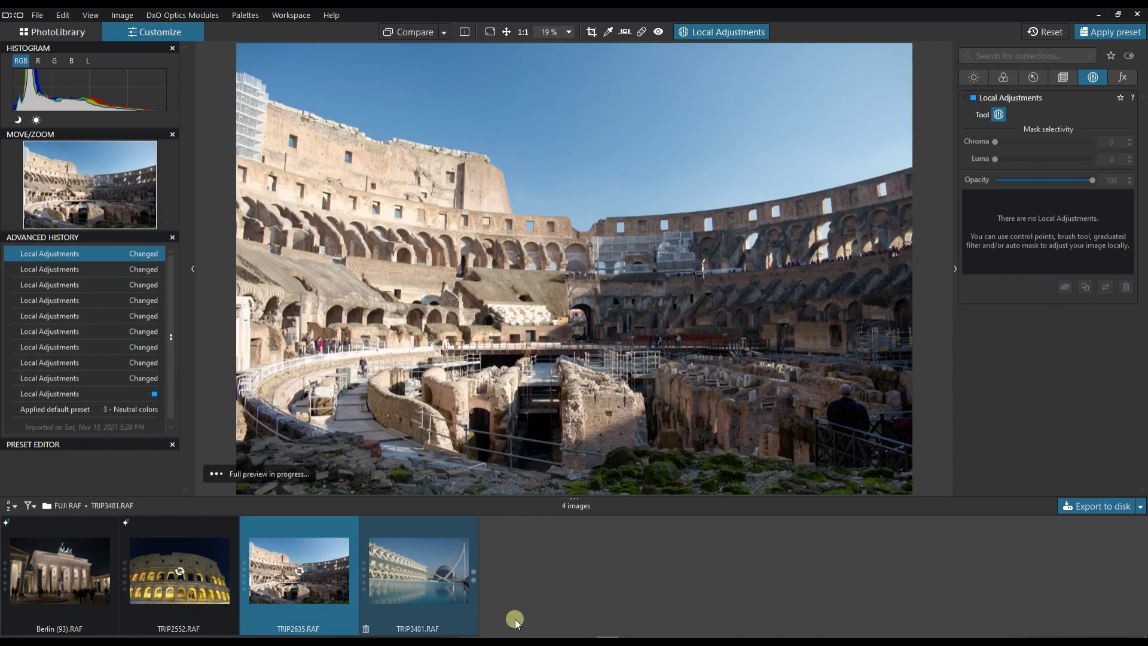
pyautogui.click(73, 571)
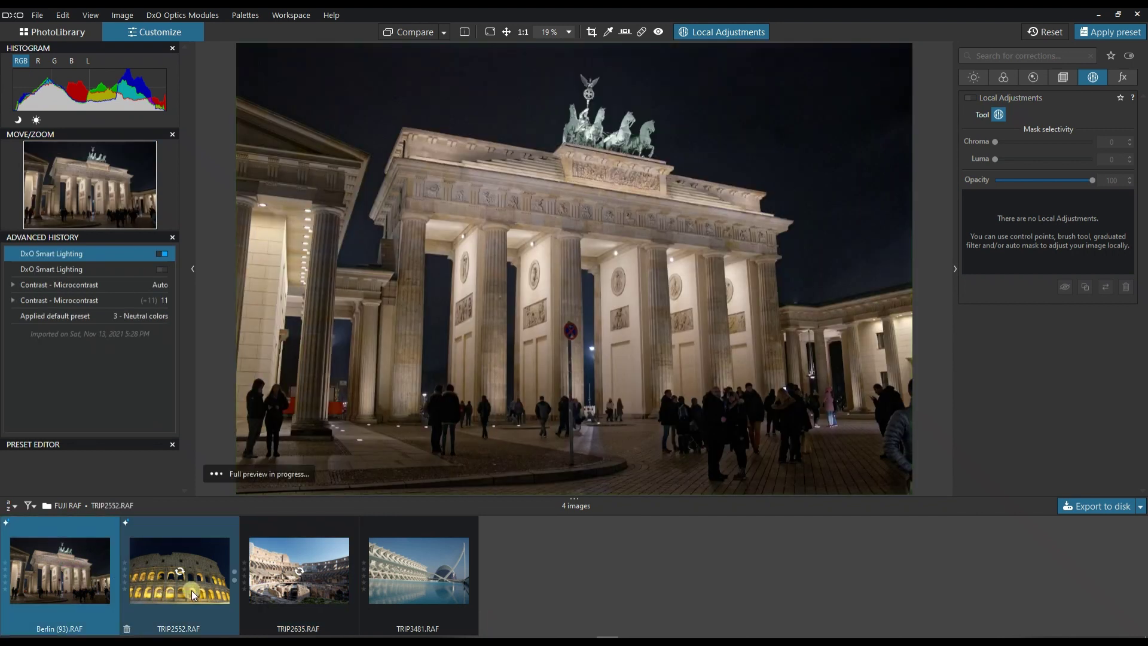
pyautogui.click(191, 590)
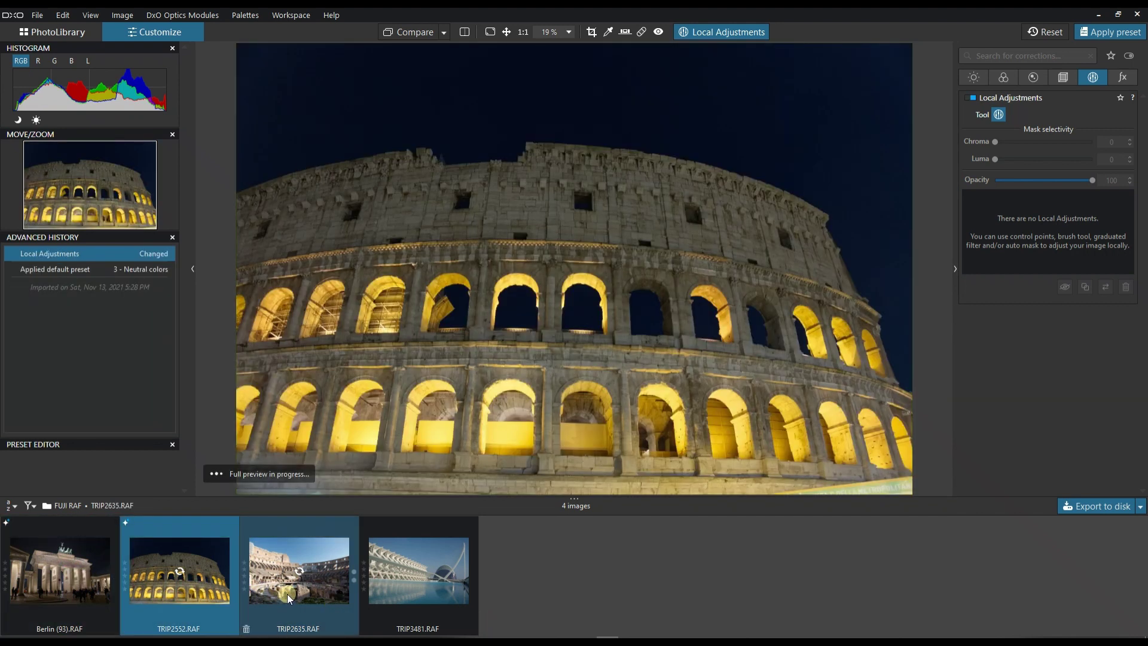
pyautogui.click(288, 595)
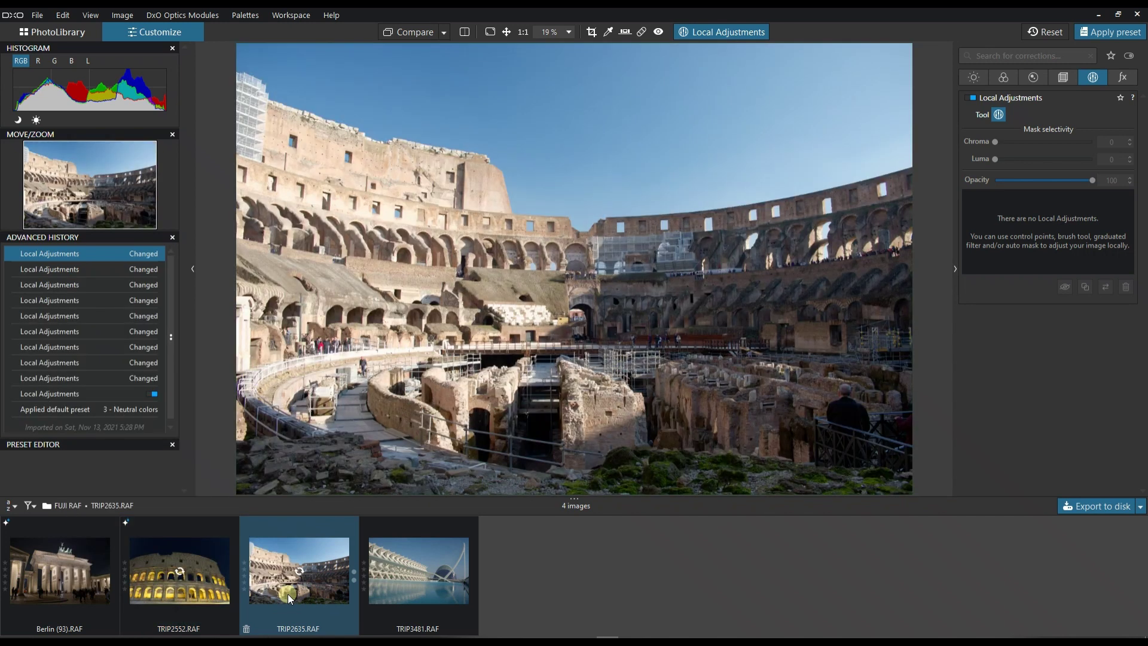
pyautogui.click(411, 587)
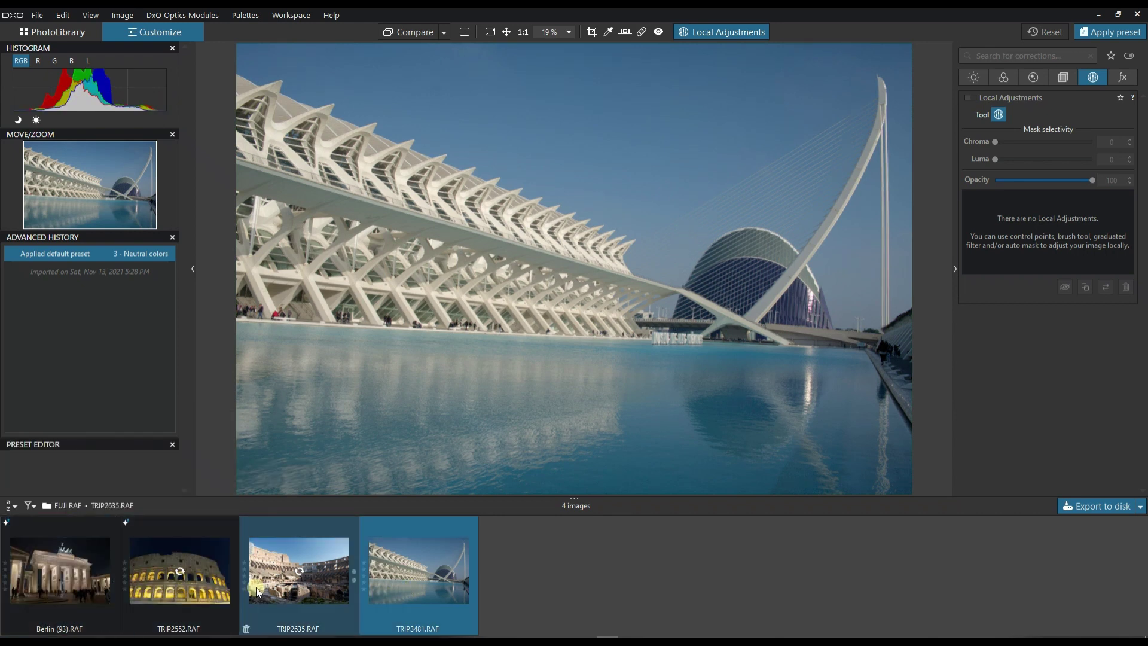
pyautogui.moveTo(269, 583)
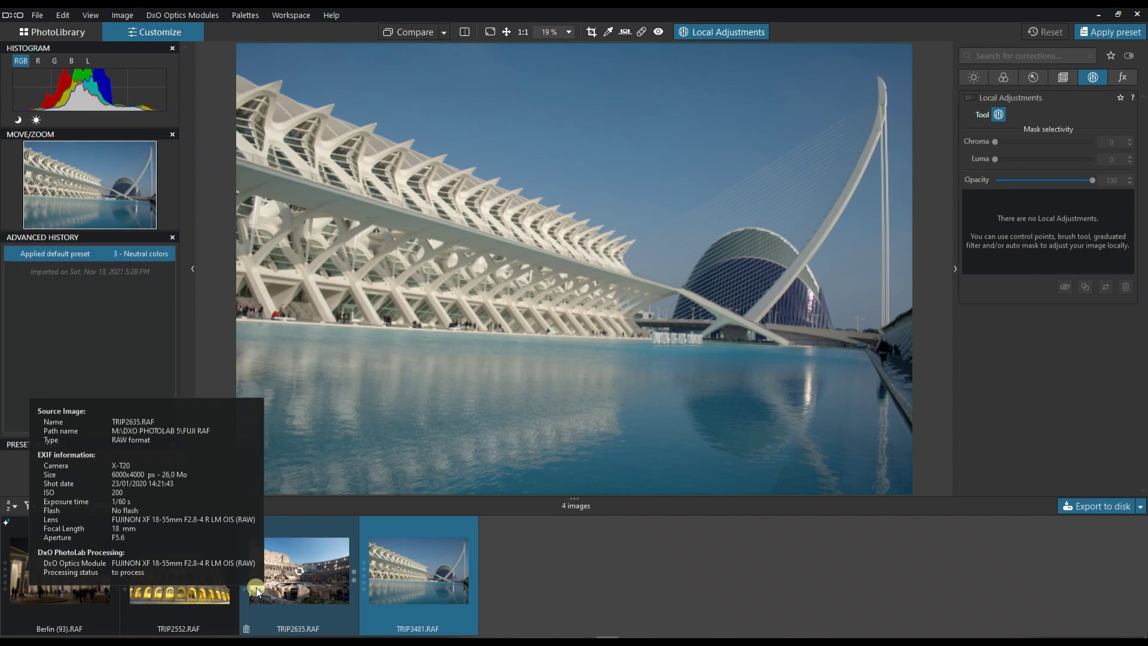
pyautogui.click(435, 575)
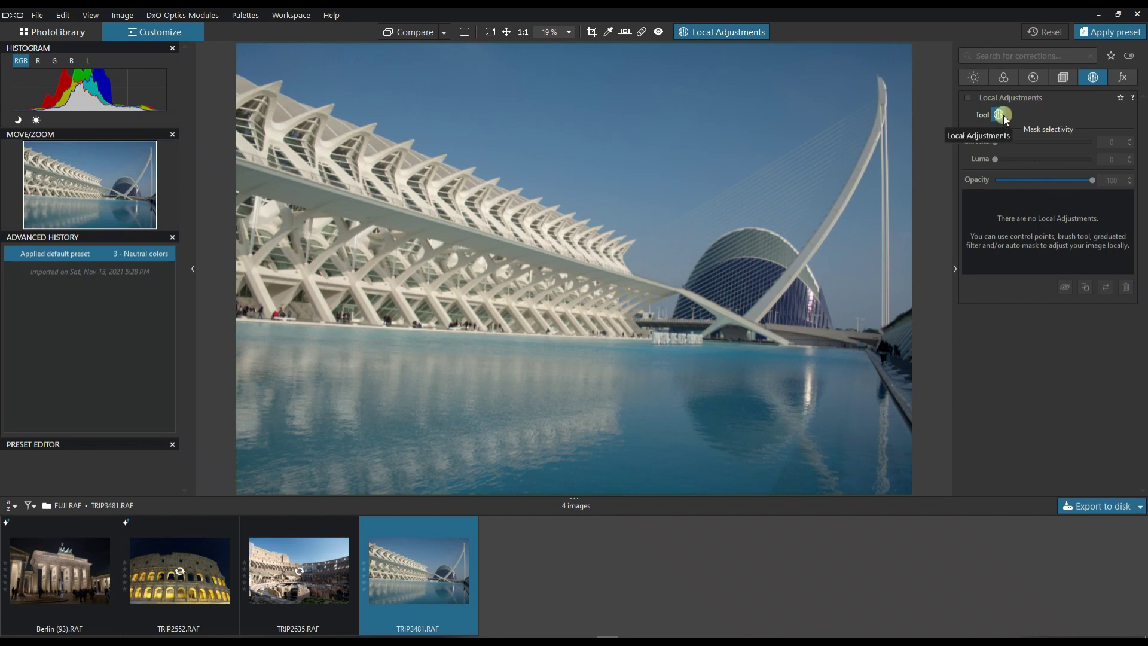
# - Try the Graduated Filter and Control Line tools from the local adjustment tool wheel
pyautogui.click(1095, 79)
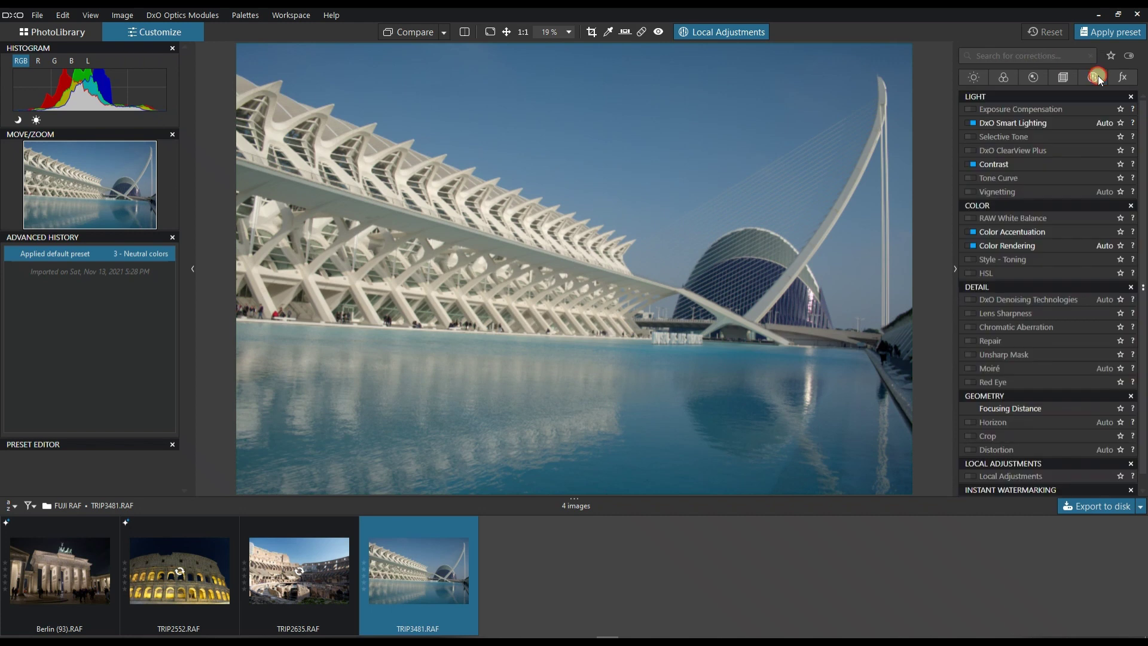
pyautogui.click(1098, 79)
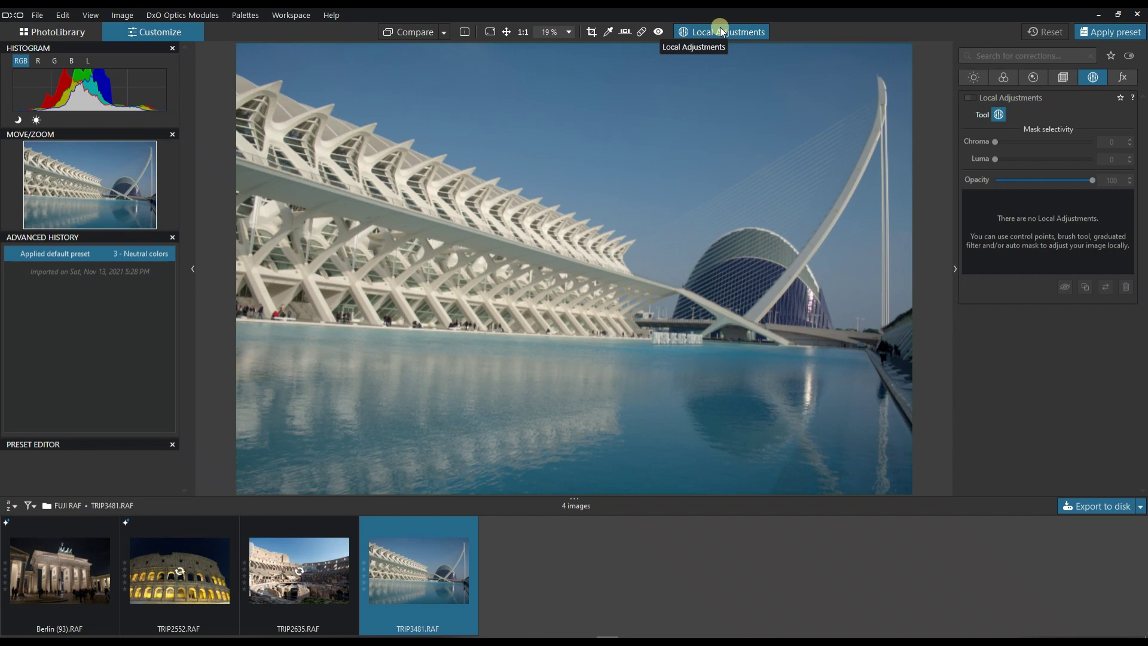
pyautogui.rightClick(624, 139)
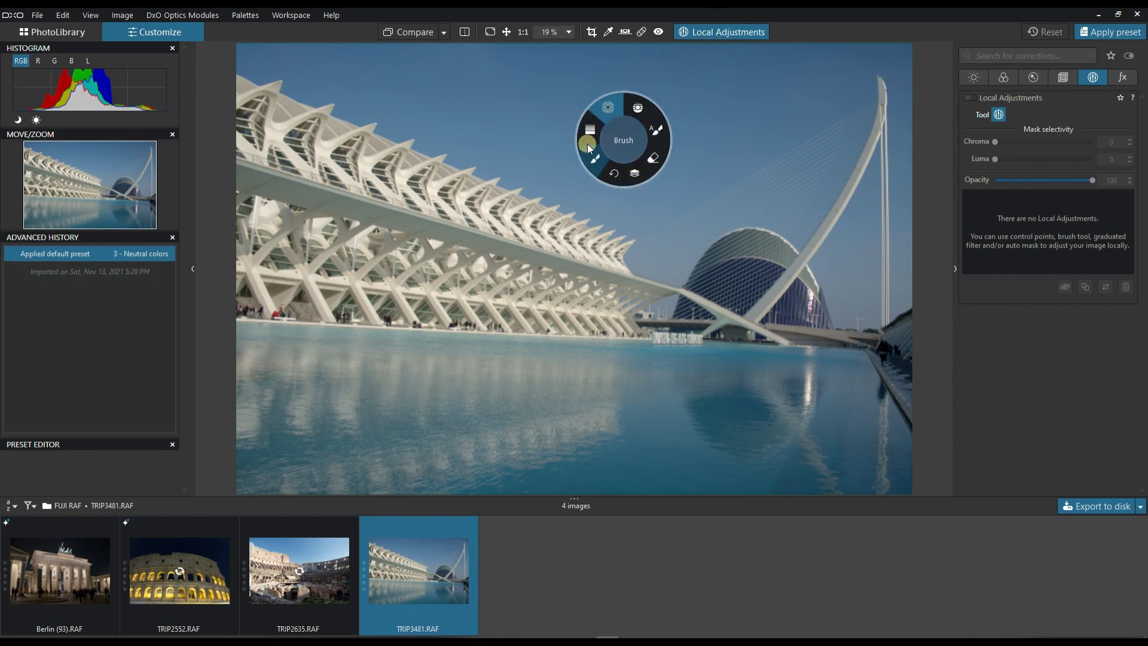
pyautogui.click(590, 137)
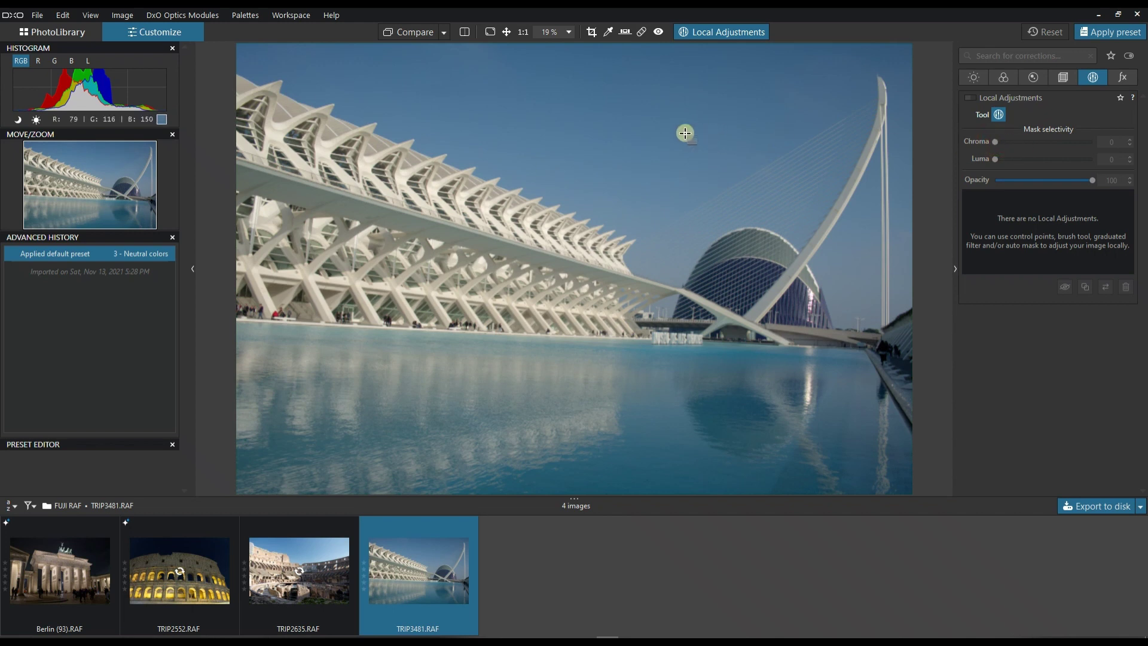
pyautogui.rightClick(619, 116)
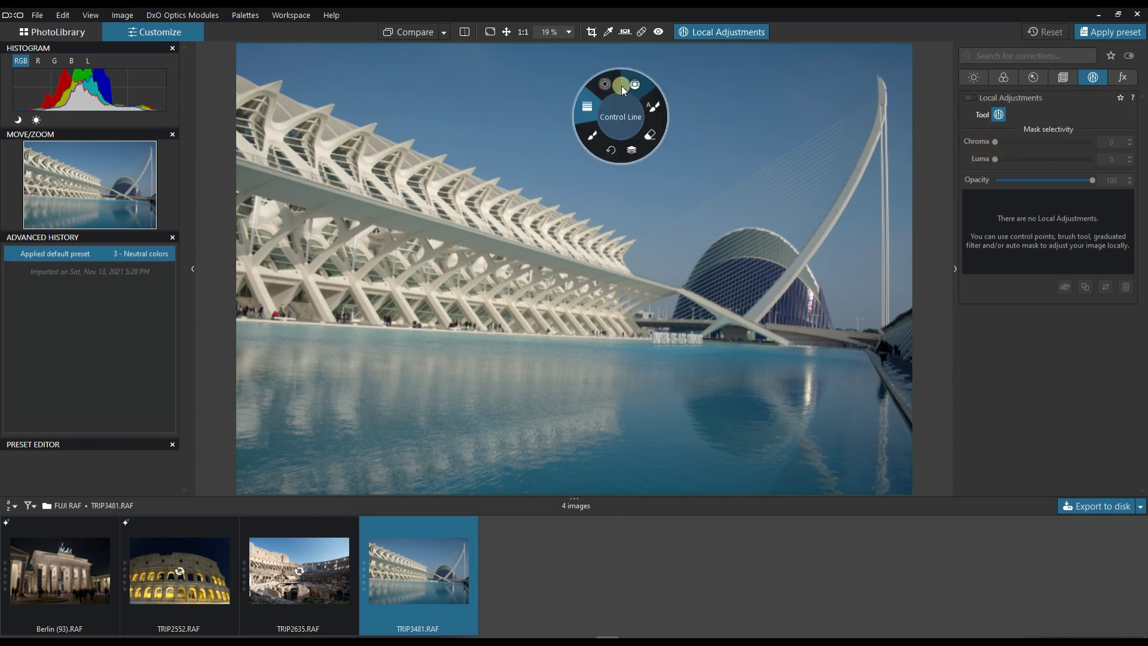
pyautogui.click(633, 86)
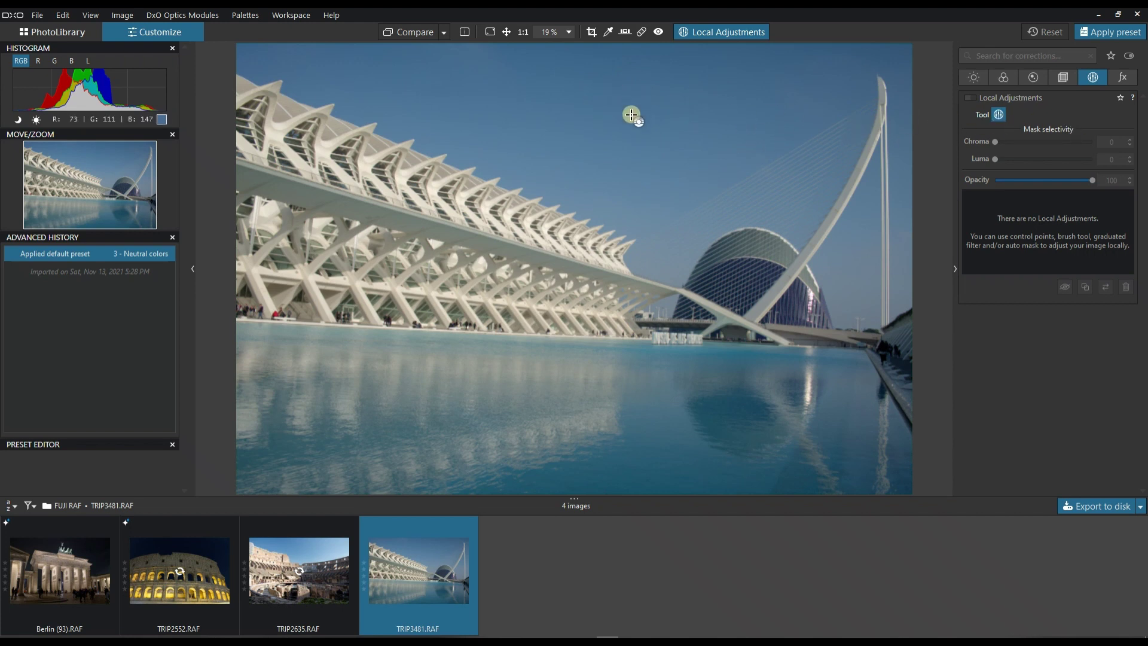
# - Switch to Control Point and place a control point in the sky
pyautogui.rightClick(585, 113)
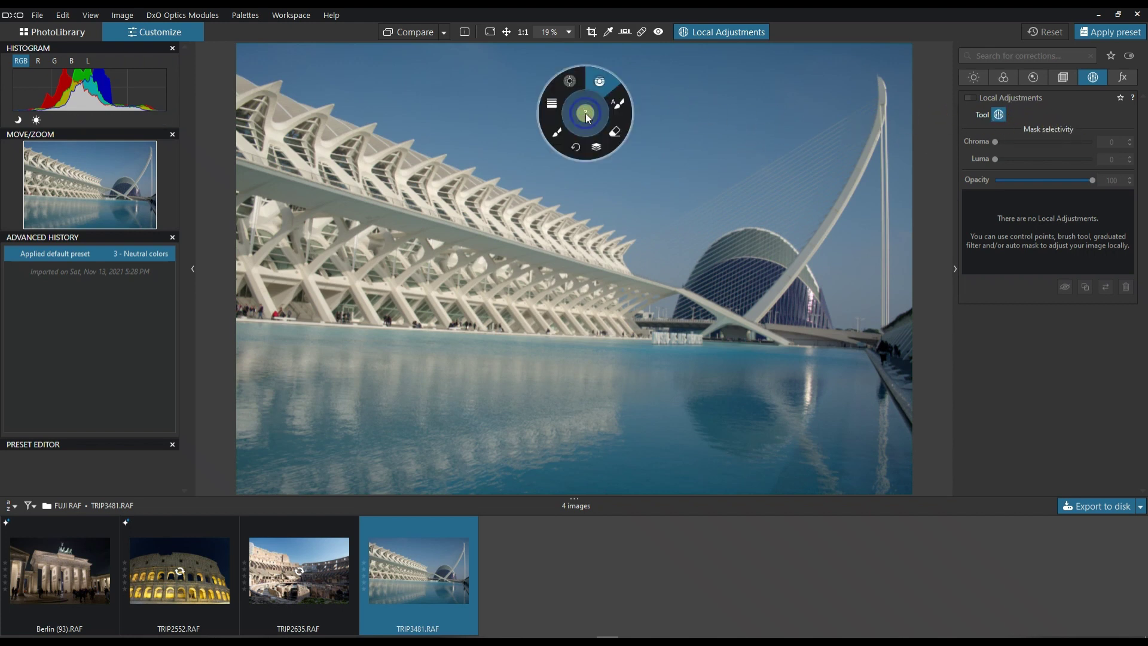
pyautogui.click(562, 84)
pyautogui.click(623, 97)
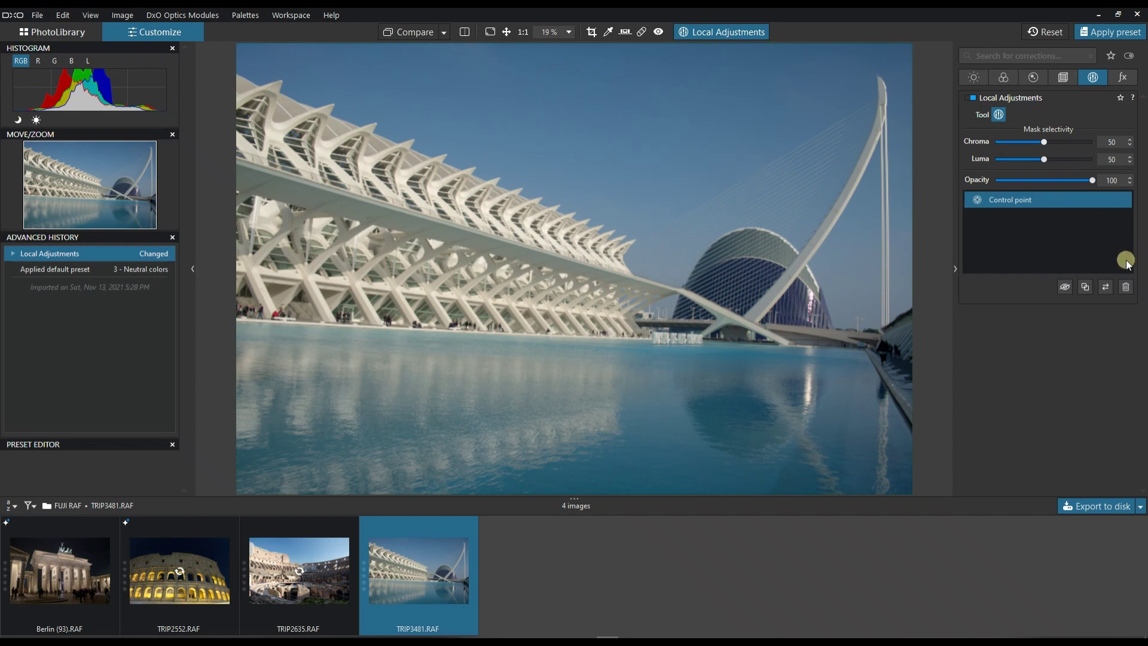
# - Delete the control point, then draw a graduated filter across the sky and delete it
pyautogui.click(1126, 287)
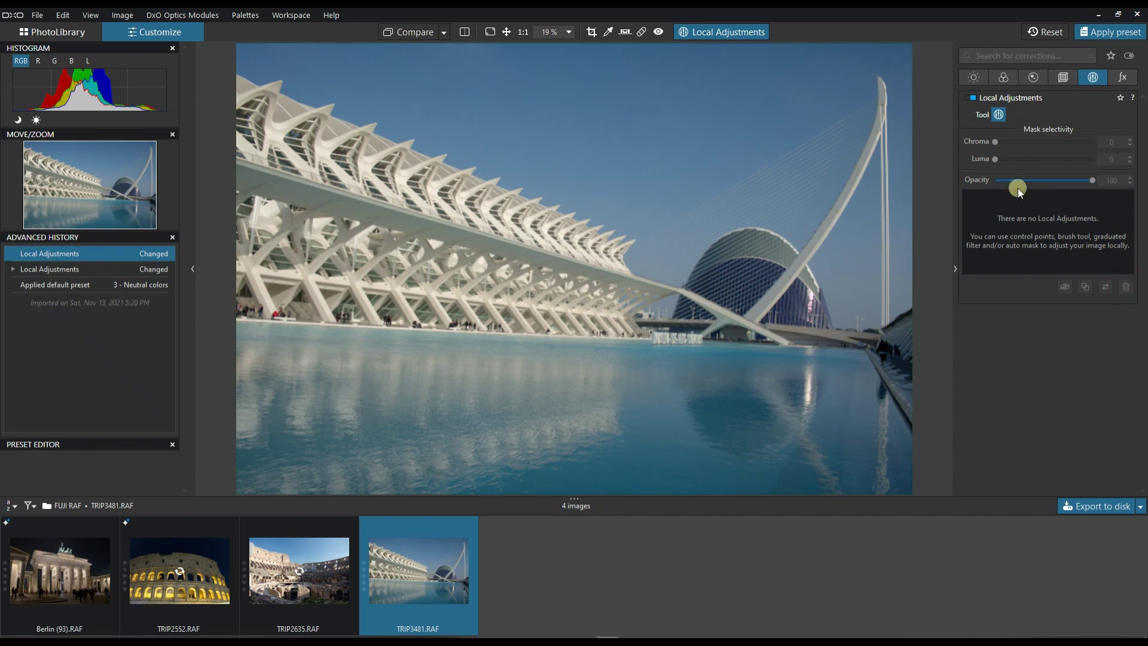
pyautogui.click(1000, 116)
pyautogui.rightClick(635, 108)
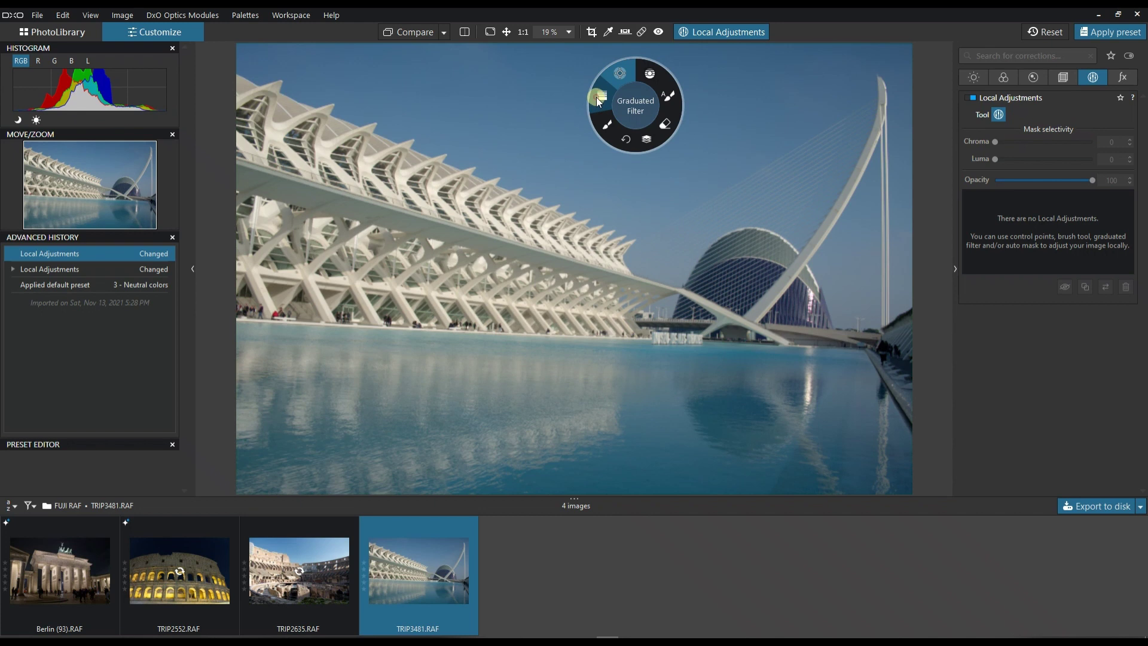
pyautogui.click(598, 101)
pyautogui.moveTo(592, 93); pyautogui.dragTo(588, 221)
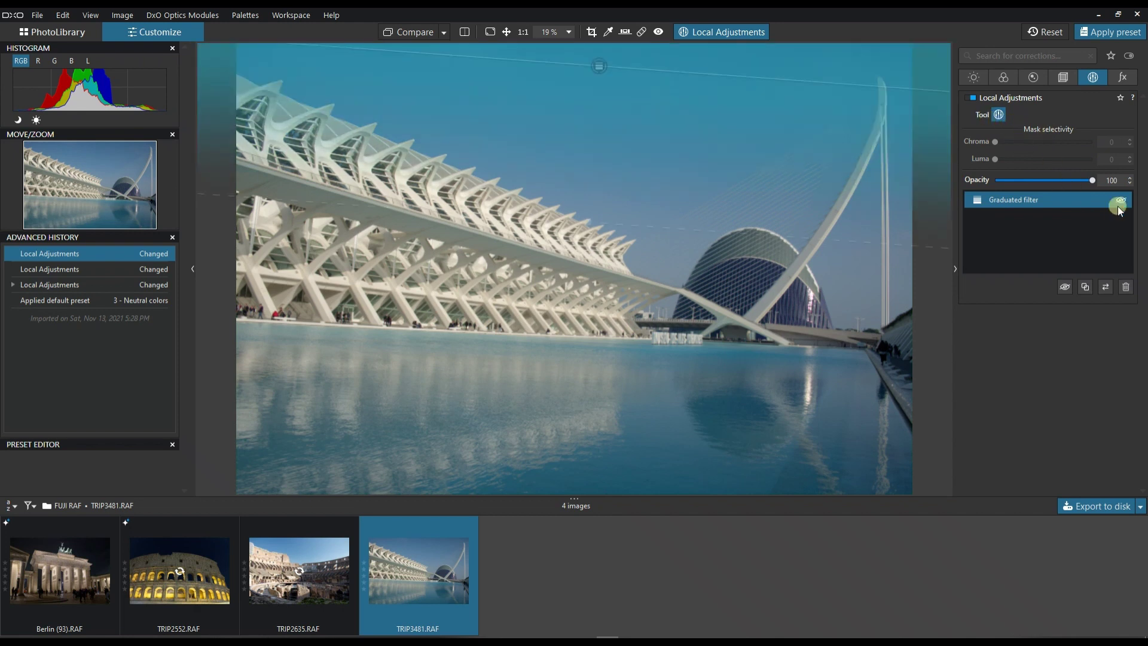
pyautogui.click(1127, 286)
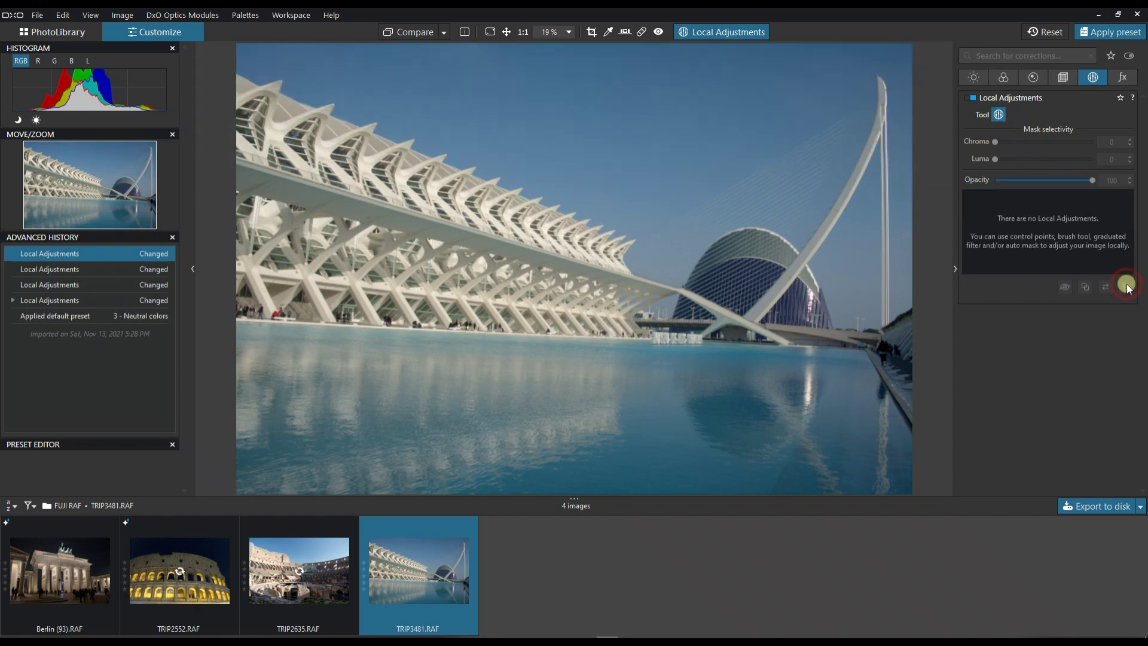
# - Draw a control line across the upper sky and delete it
pyautogui.rightClick(653, 99)
pyautogui.click(663, 66)
pyautogui.moveTo(599, 75); pyautogui.dragTo(593, 178)
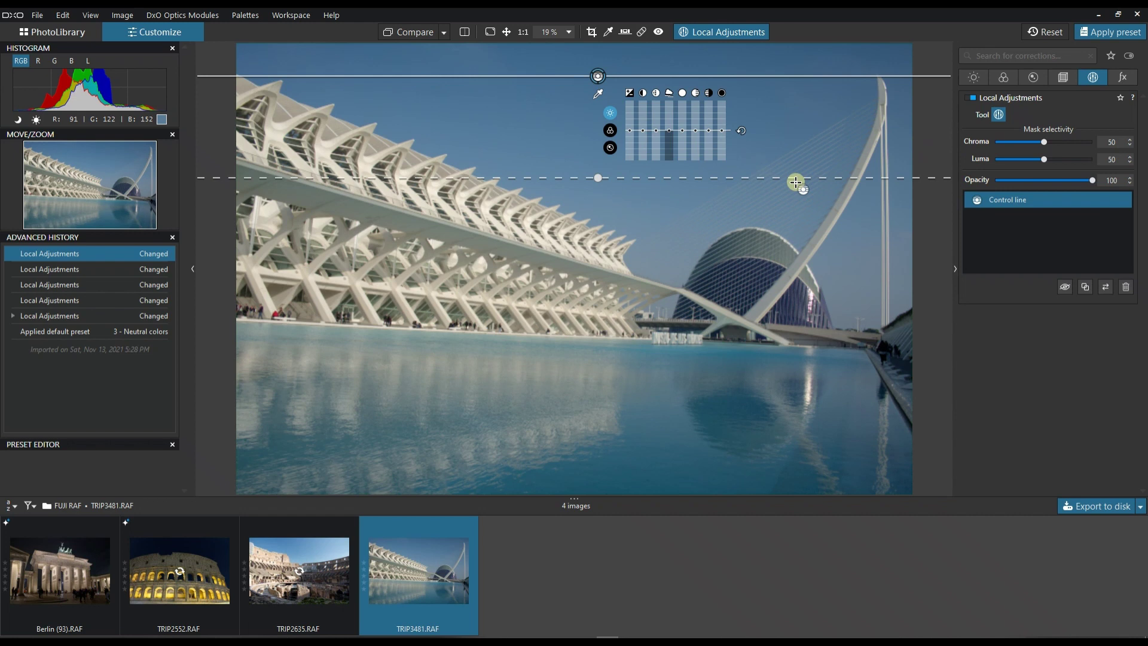
pyautogui.moveTo(1041, 200)
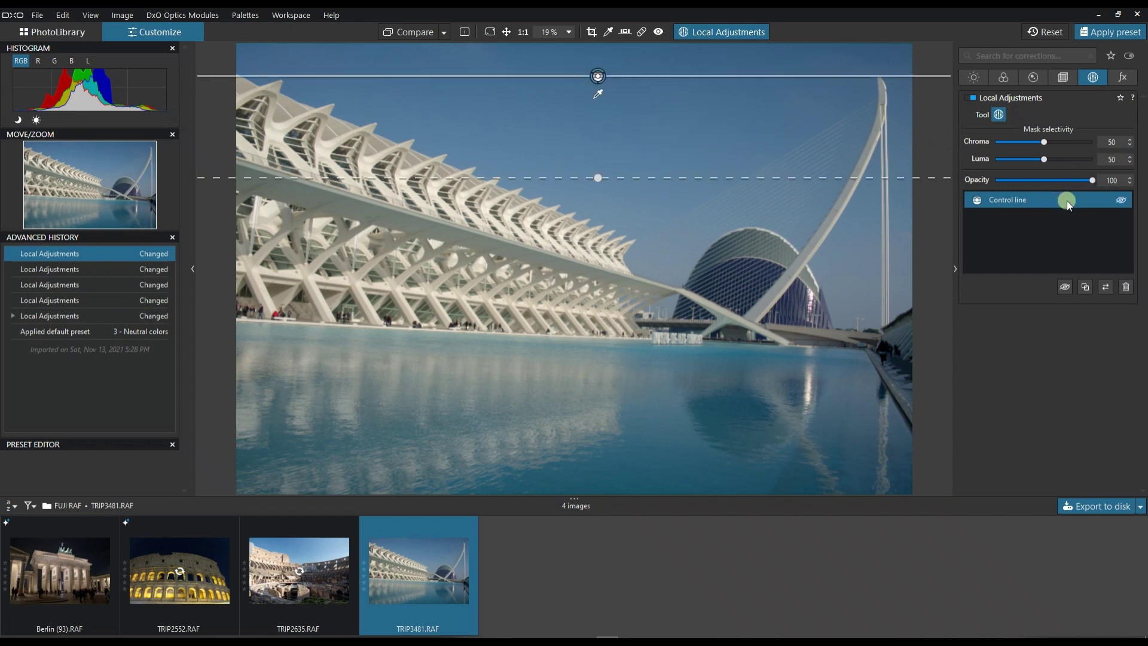
pyautogui.click(1126, 287)
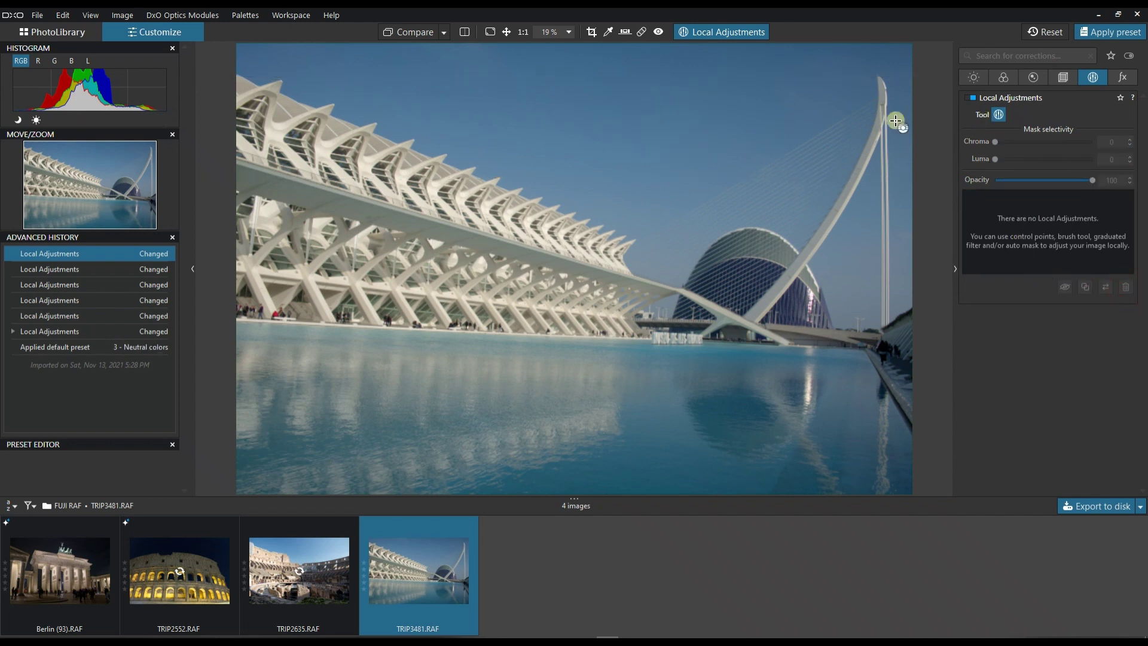
pyautogui.rightClick(677, 120)
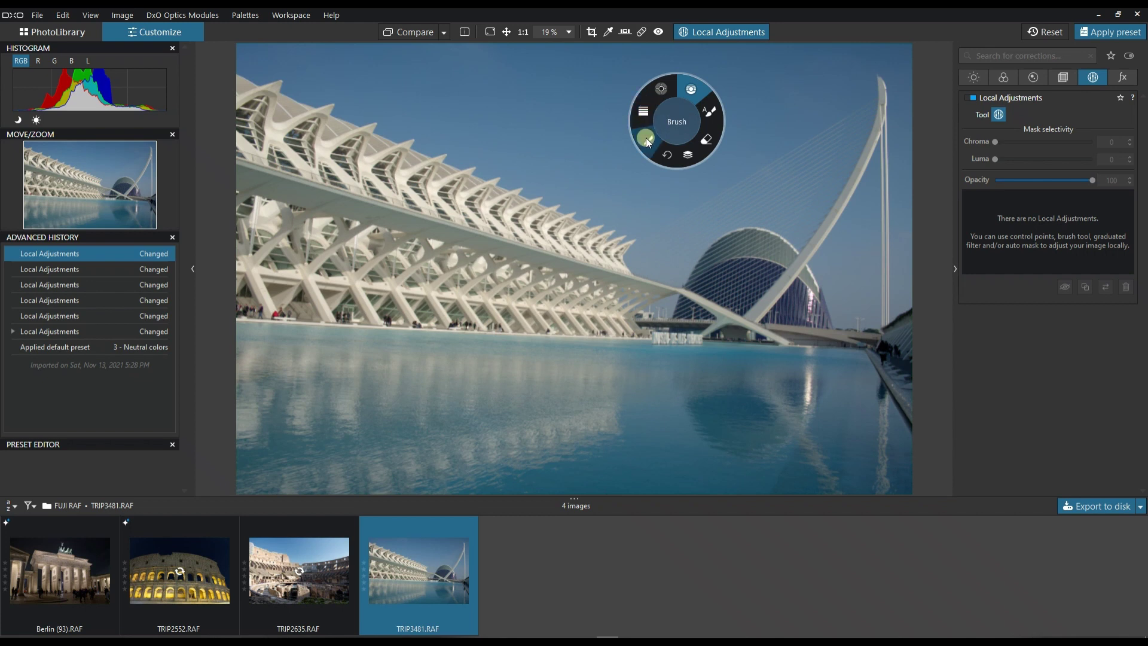
# - Place a control point in the blue sky and widen its radius to cover most of the photo
pyautogui.click(667, 91)
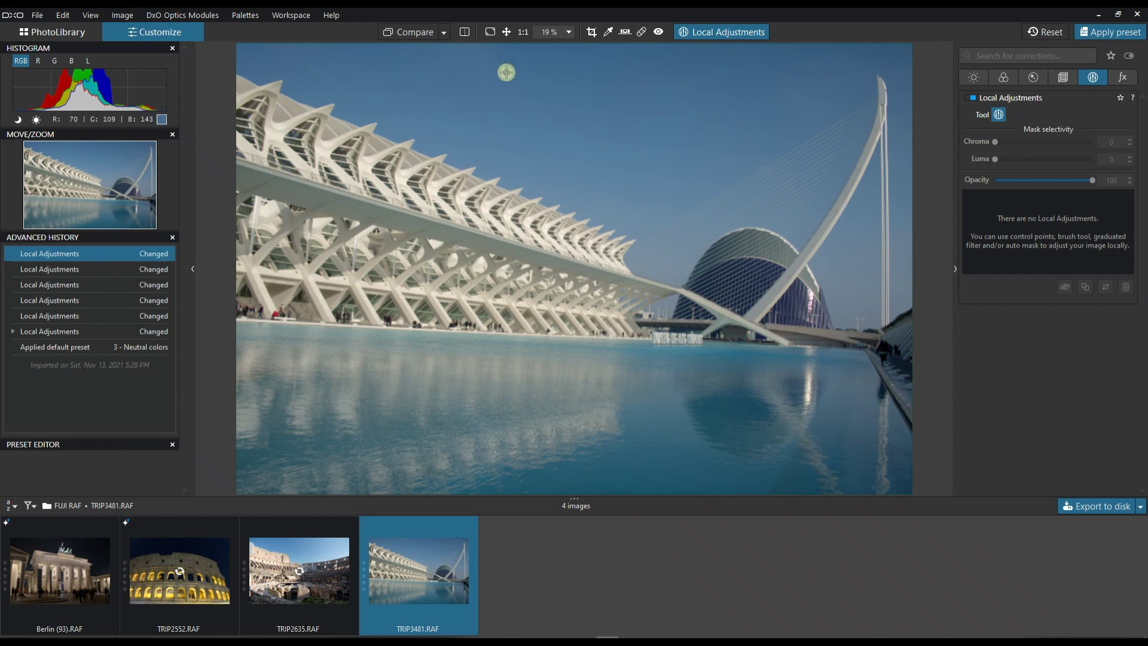
pyautogui.click(530, 114)
pyautogui.click(636, 148)
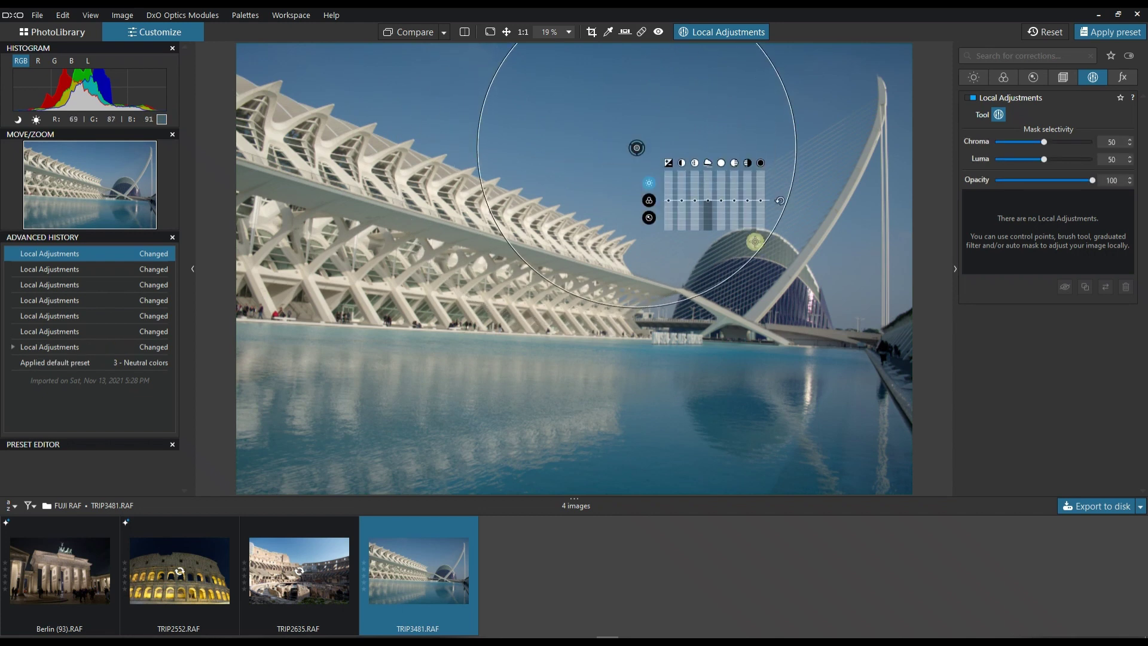
pyautogui.moveTo(758, 252)
pyautogui.mouseDown()
pyautogui.moveTo(886, 319)
pyautogui.moveTo(867, 302)
pyautogui.mouseUp()
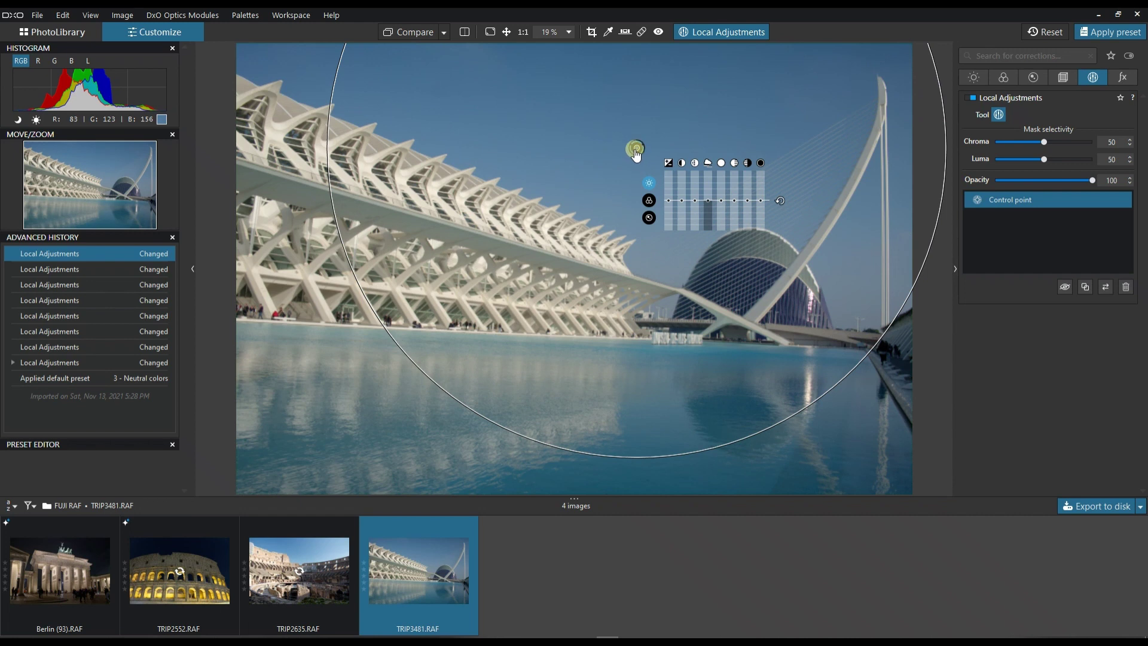
pyautogui.moveTo(636, 147); pyautogui.dragTo(570, 126)
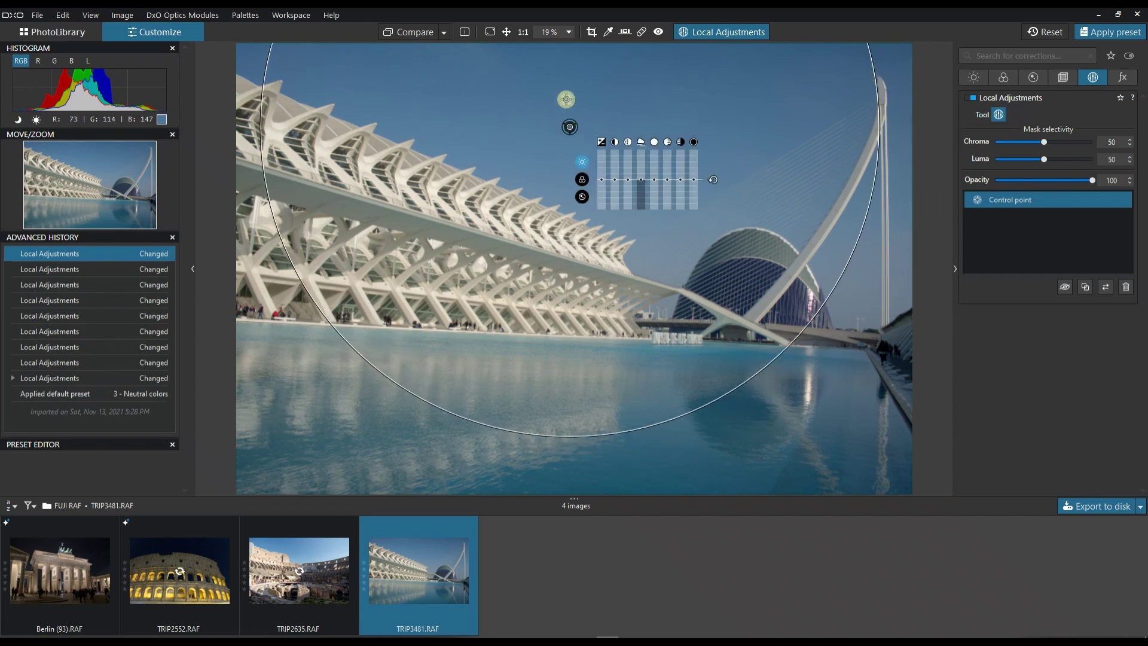
pyautogui.moveTo(567, 100); pyautogui.dragTo(567, 84)
pyautogui.moveTo(1032, 200)
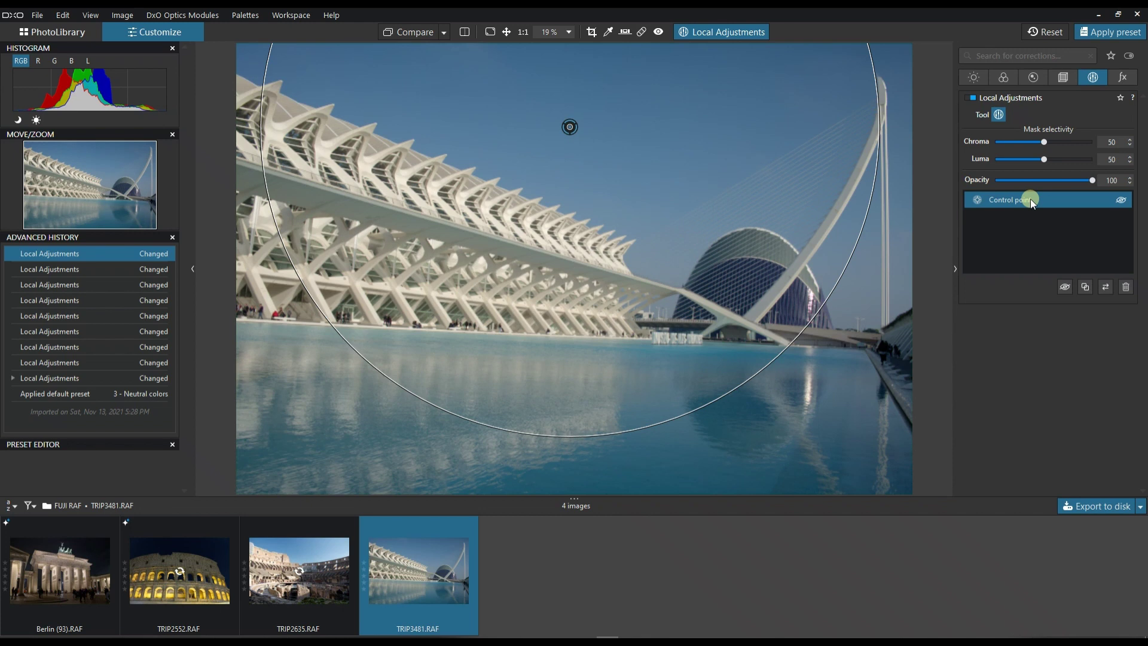
# - Press M to preview the control point's mask in grayscale
pyautogui.press('m')
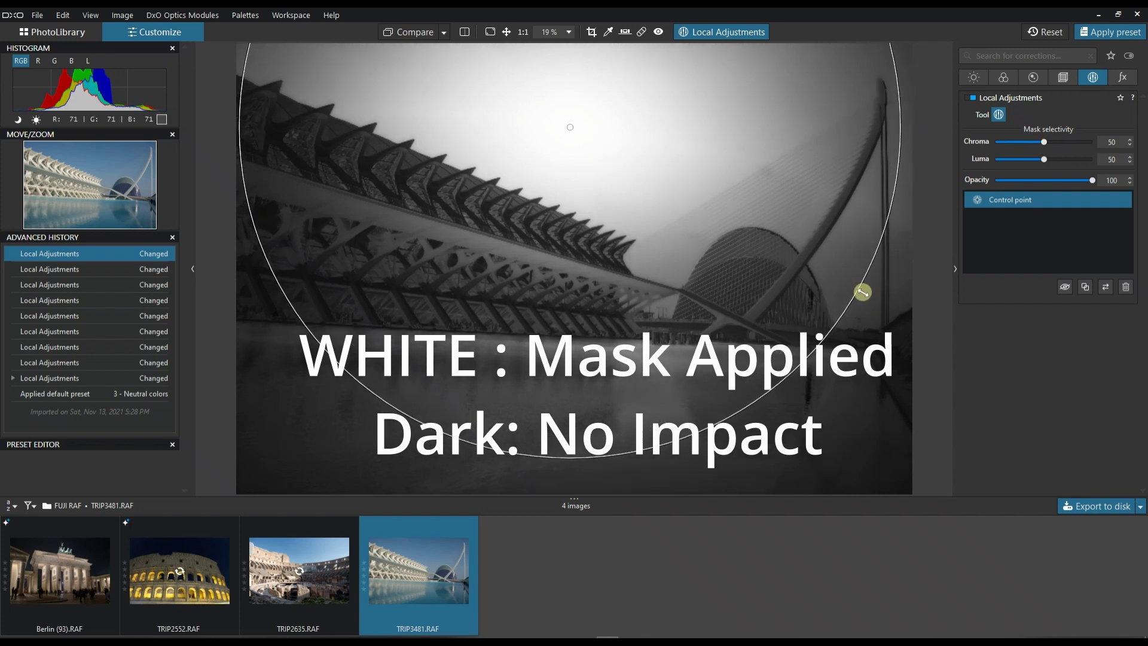
# - Enlarge and nudge the control point, then raise Chroma selectivity to 79
pyautogui.moveTo(861, 291); pyautogui.dragTo(875, 301)
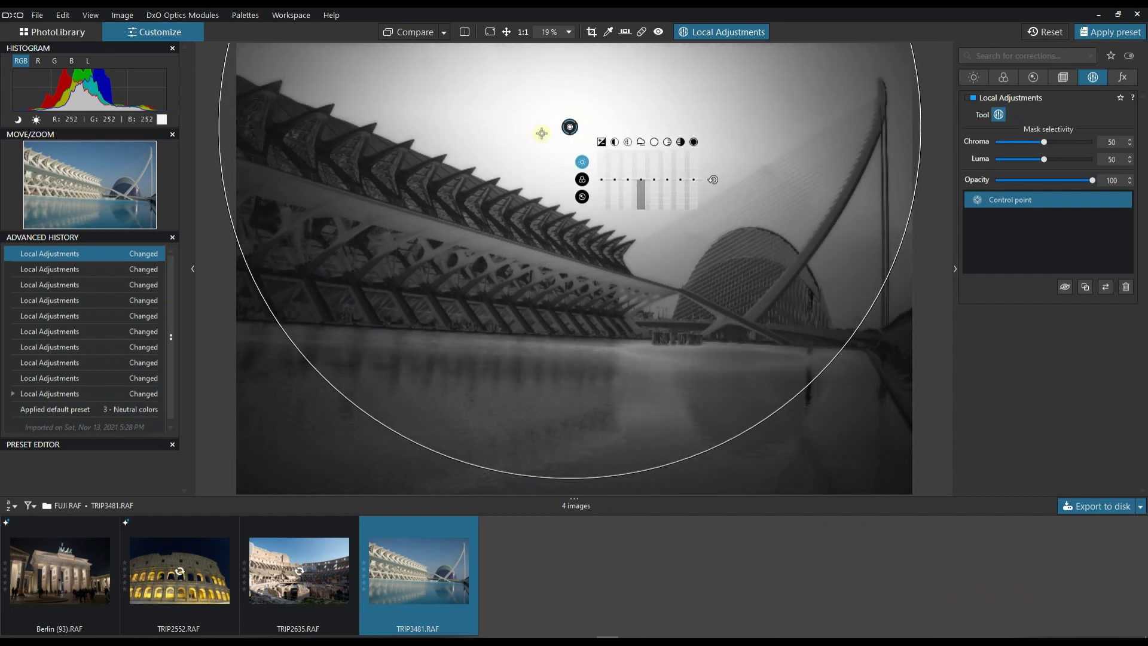
pyautogui.moveTo(570, 127); pyautogui.dragTo(606, 126)
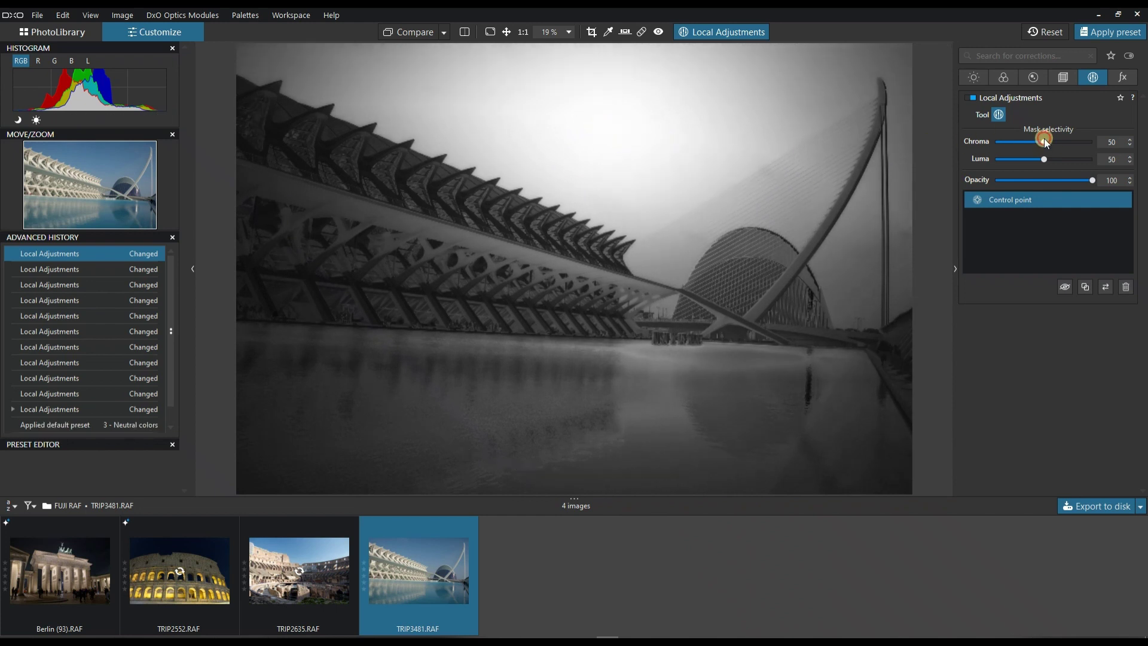
pyautogui.moveTo(1043, 141)
pyautogui.mouseDown()
pyautogui.moveTo(1014, 144)
pyautogui.moveTo(1059, 154)
pyautogui.mouseUp()
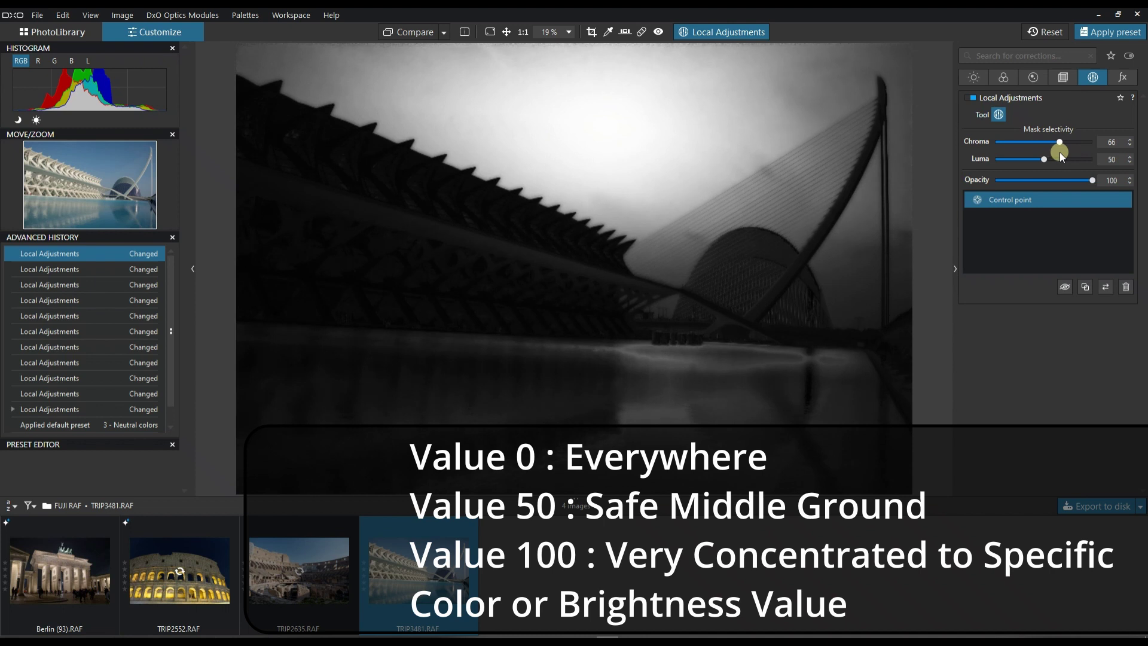
pyautogui.moveTo(1060, 152); pyautogui.dragTo(1064, 154)
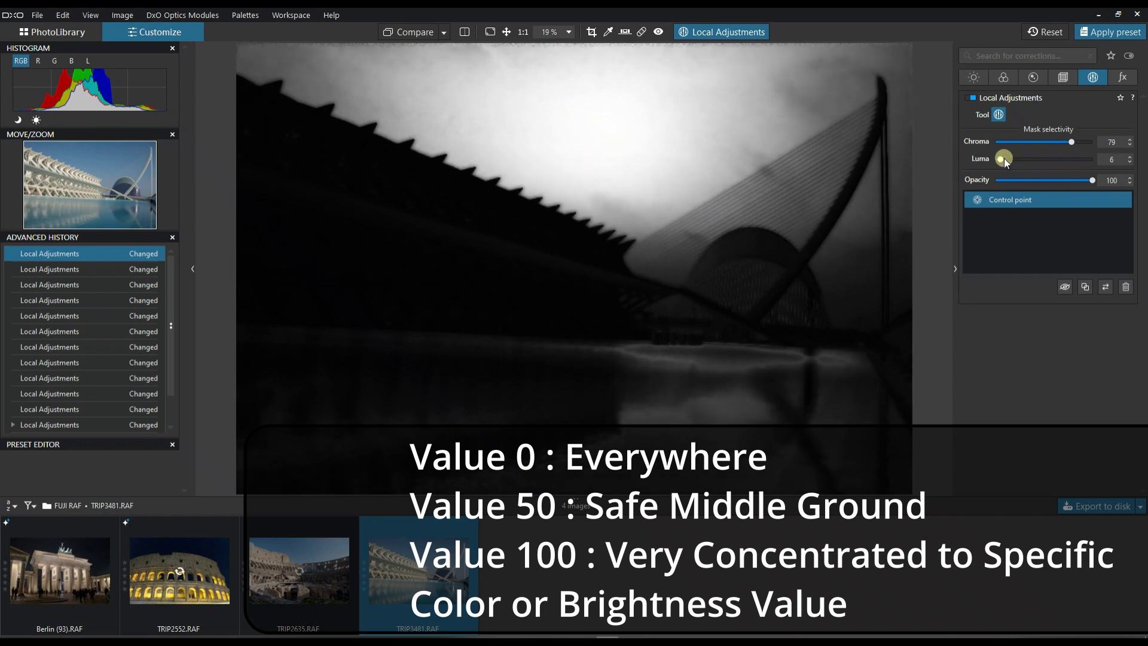
# - Set Luma selectivity to 31 and Chroma to 67, then hide the mask
pyautogui.moveTo(1024, 161); pyautogui.dragTo(1057, 168)
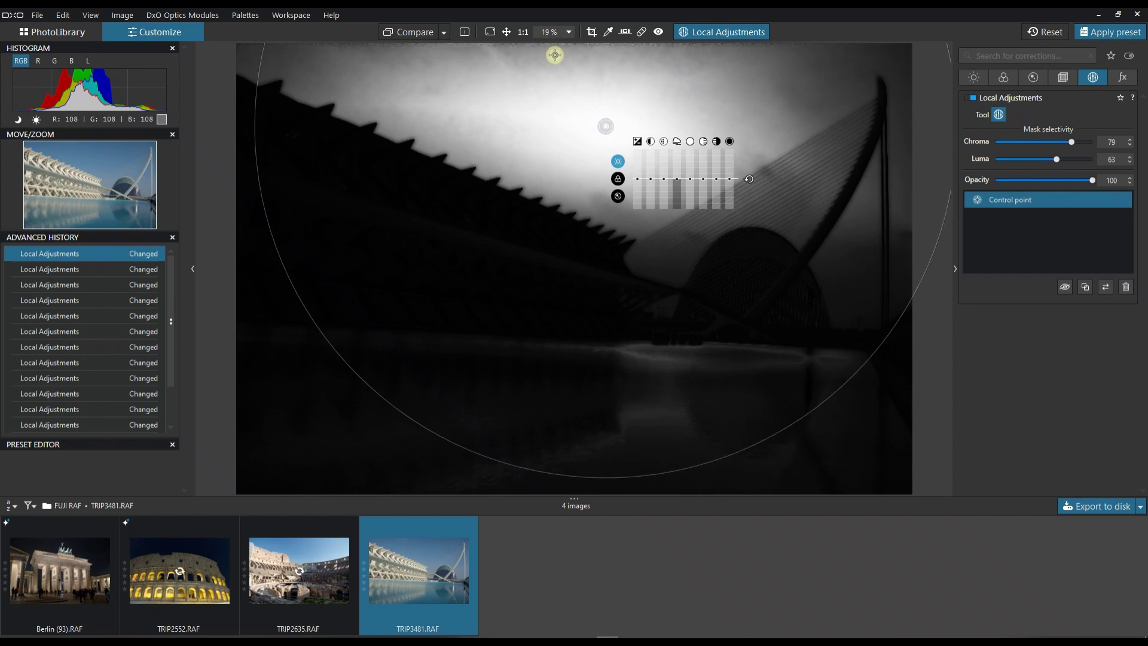
pyautogui.moveTo(1060, 159); pyautogui.dragTo(1037, 160)
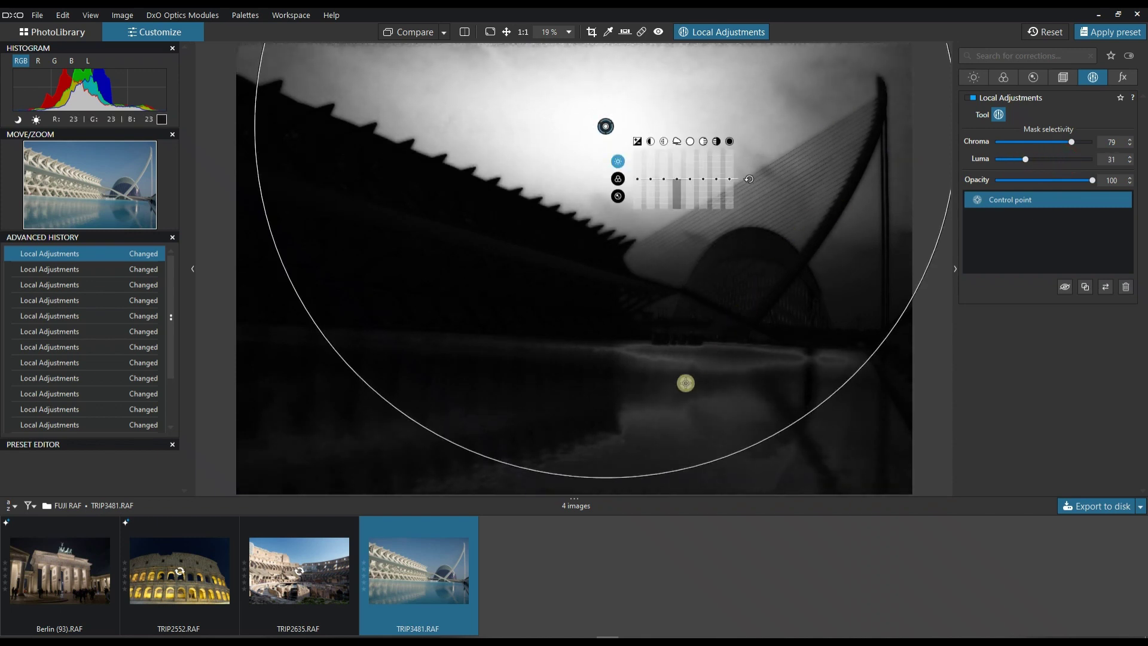
pyautogui.moveTo(1071, 141); pyautogui.dragTo(1061, 140)
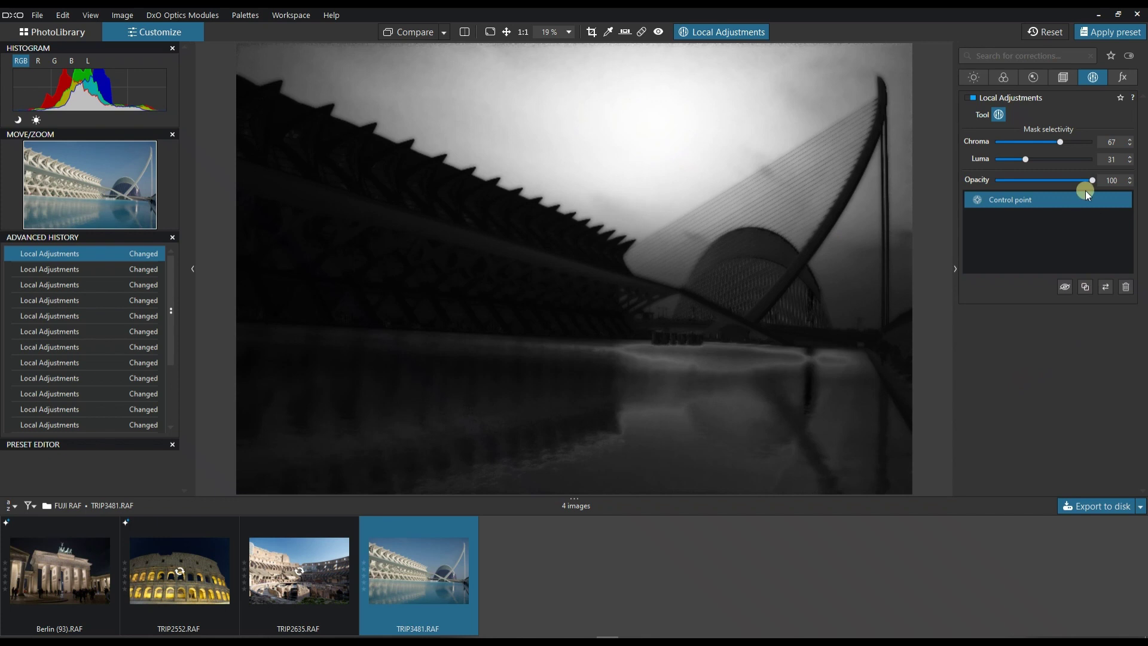
pyautogui.press('m')
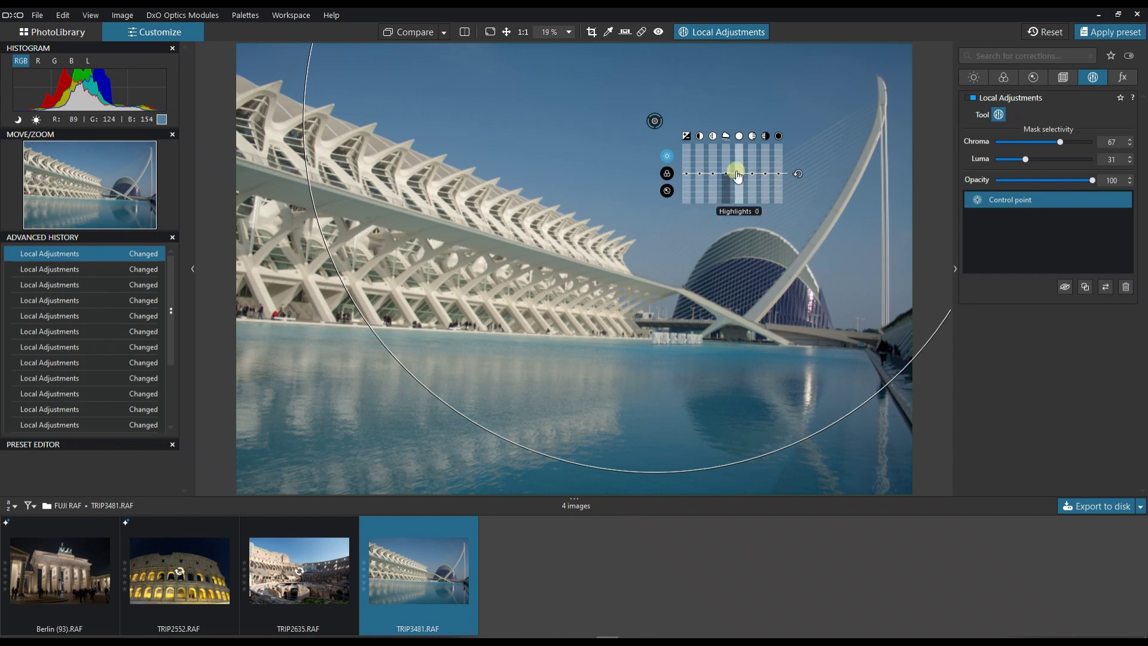
# - On the control point's colour sliders, adjust Tint and push Hue to 180°
pyautogui.click(672, 174)
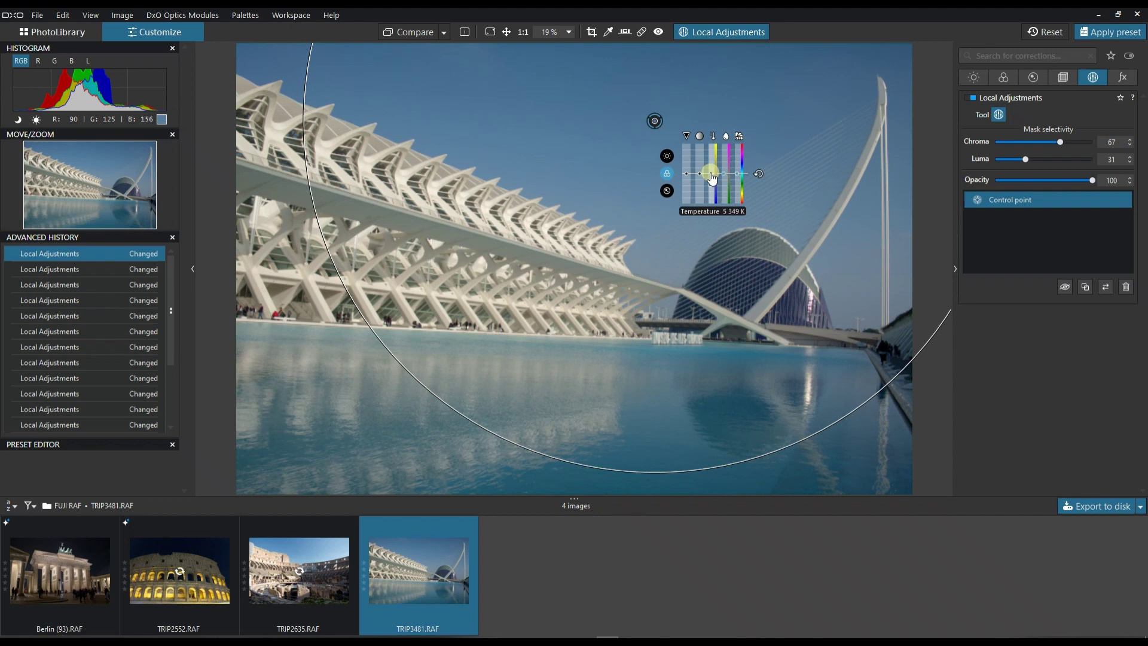
pyautogui.moveTo(710, 173); pyautogui.dragTo(710, 184)
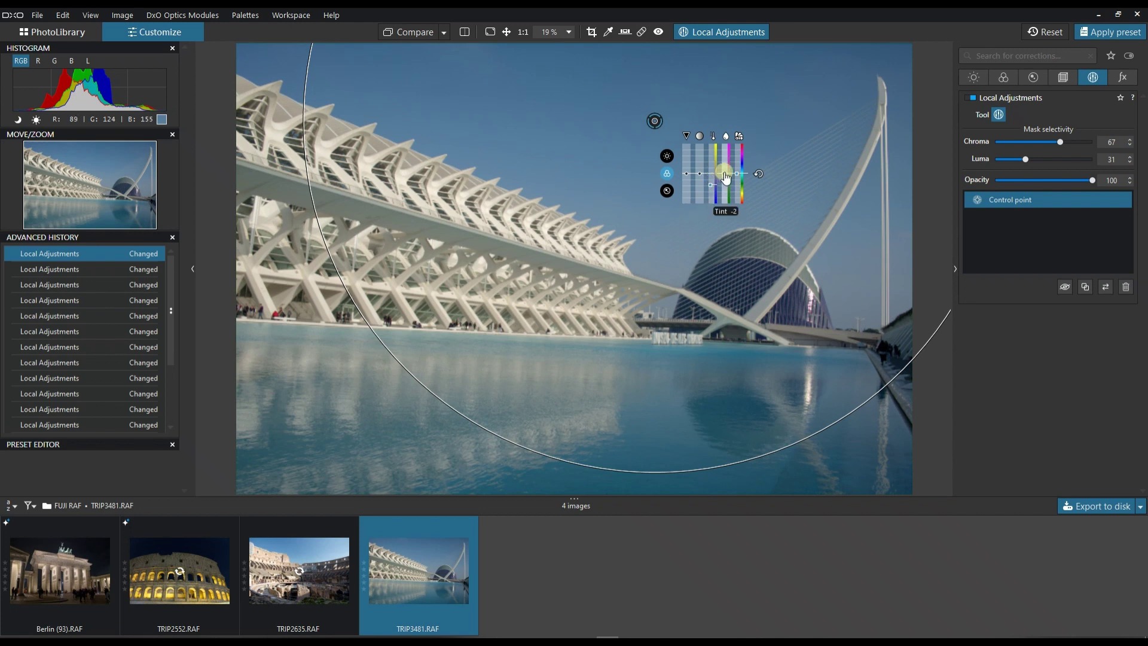
pyautogui.moveTo(737, 175); pyautogui.dragTo(733, 132)
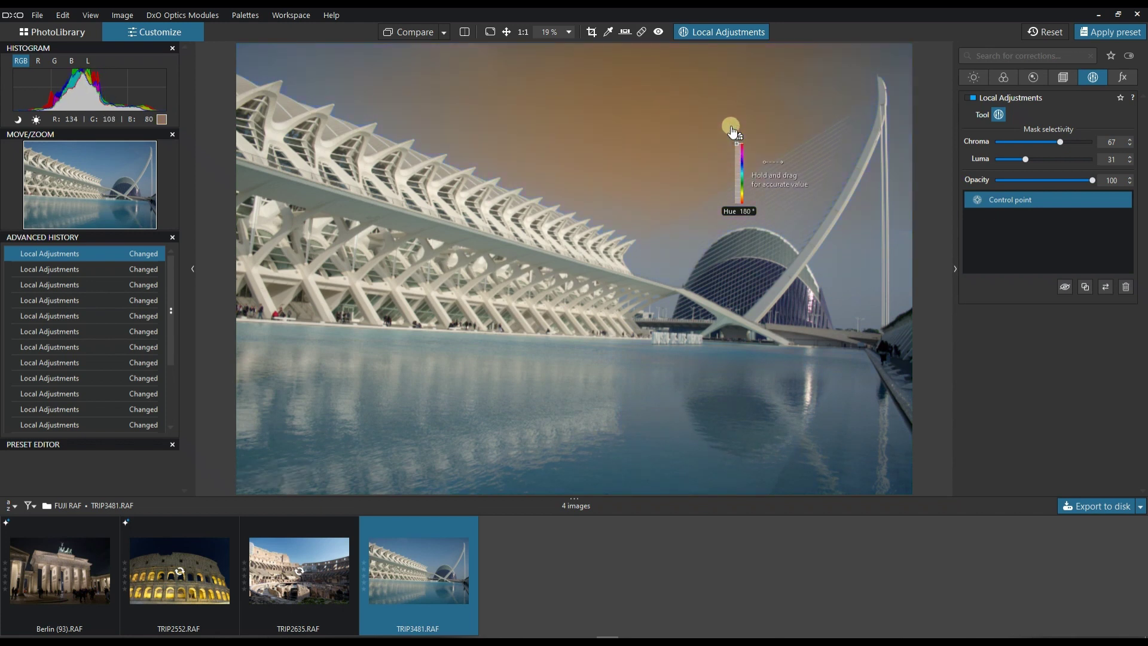
# - Test Chroma and Luma from 0 to 100, enlarge the radius, and settle on Chroma 60, Luma 66
pyautogui.click(1059, 143)
pyautogui.moveTo(1053, 144); pyautogui.dragTo(961, 132)
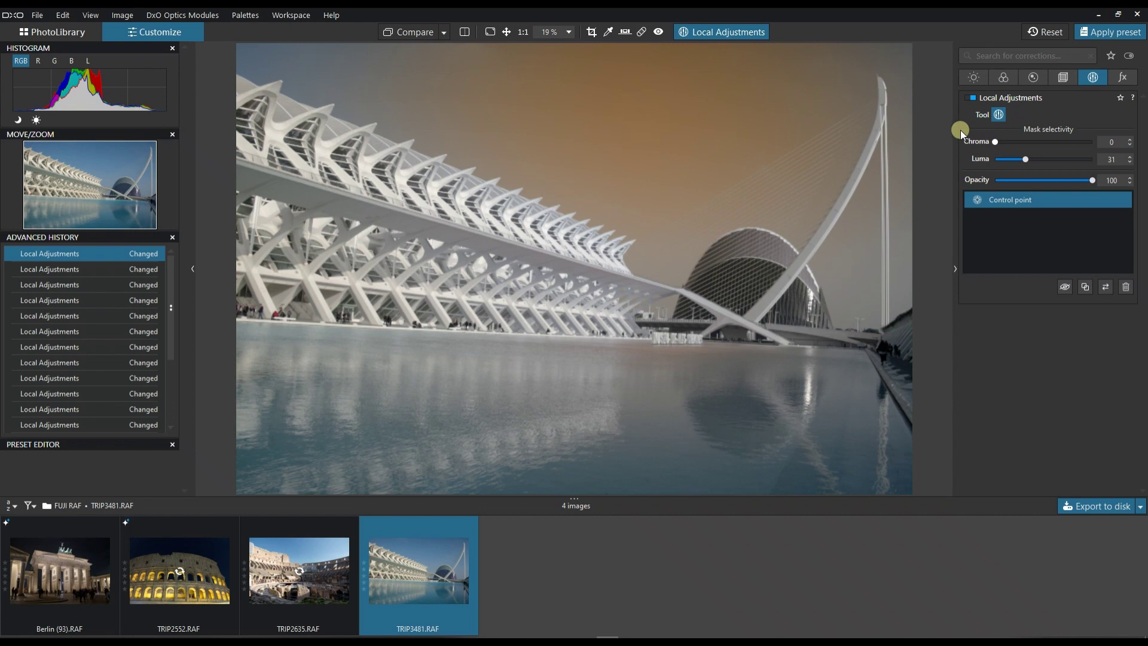
pyautogui.click(656, 121)
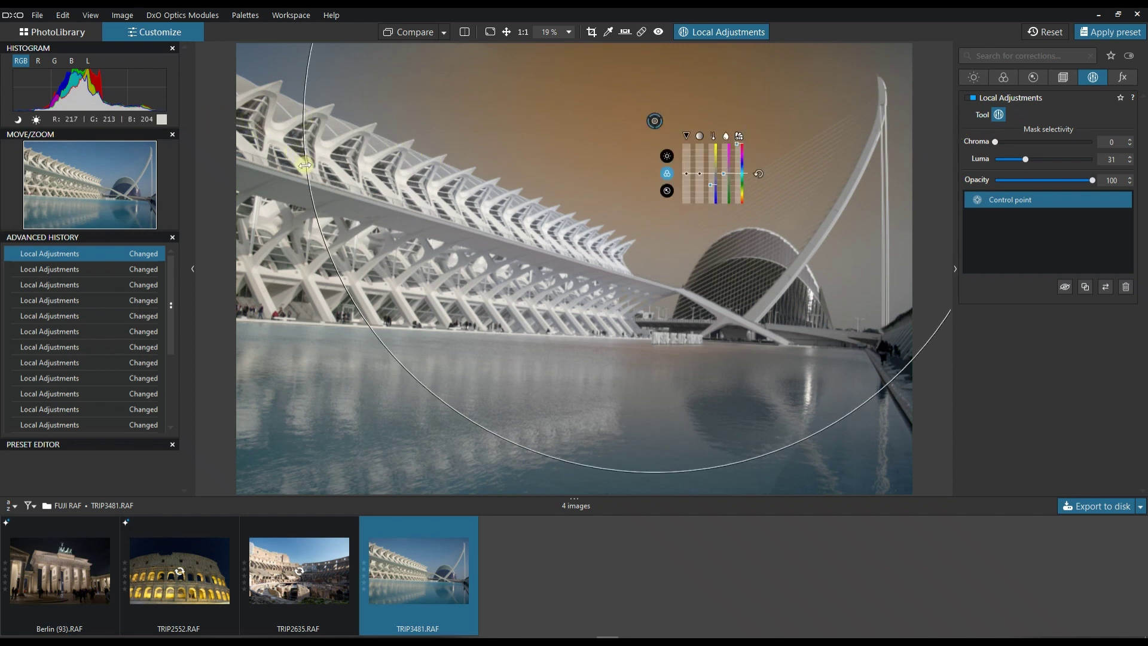
pyautogui.moveTo(305, 166); pyautogui.dragTo(286, 162)
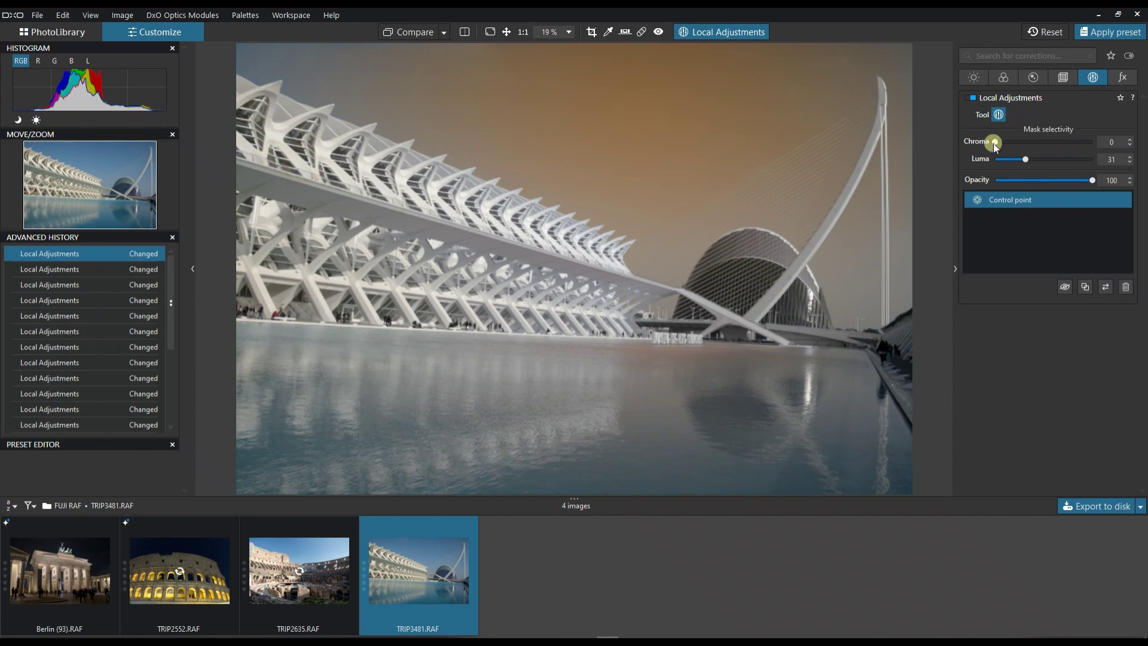
pyautogui.moveTo(993, 143); pyautogui.dragTo(1113, 149)
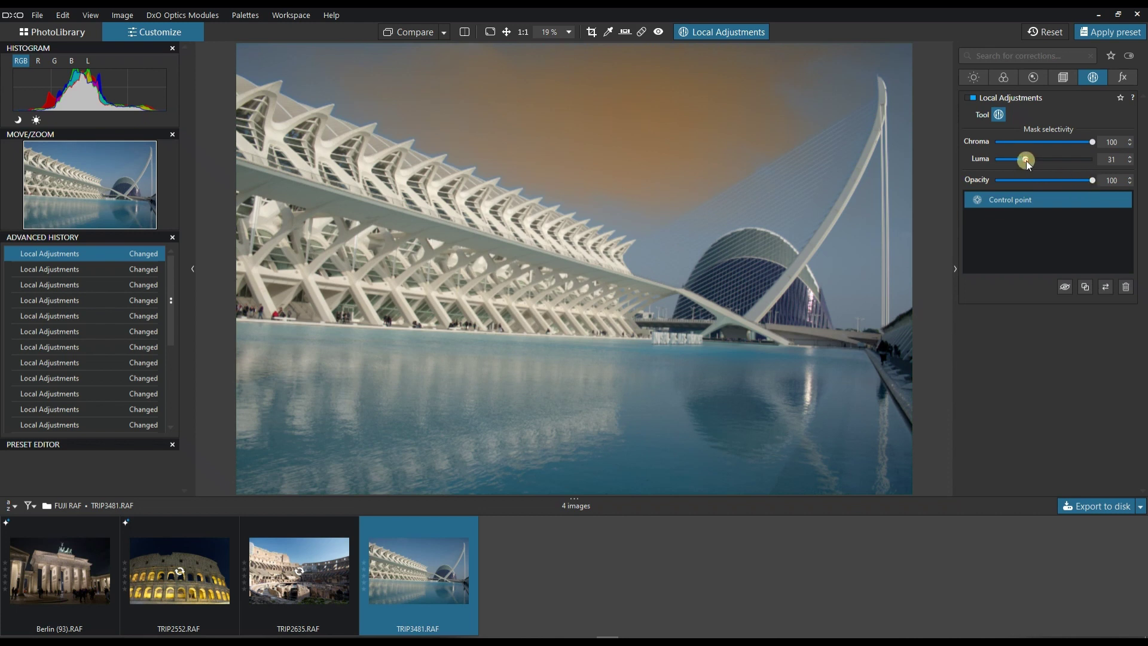
pyautogui.moveTo(1055, 161); pyautogui.dragTo(1103, 157)
pyautogui.moveTo(1094, 162); pyautogui.dragTo(989, 166)
pyautogui.moveTo(1091, 140)
pyautogui.mouseDown()
pyautogui.moveTo(1055, 141)
pyautogui.moveTo(1060, 158)
pyautogui.mouseUp()
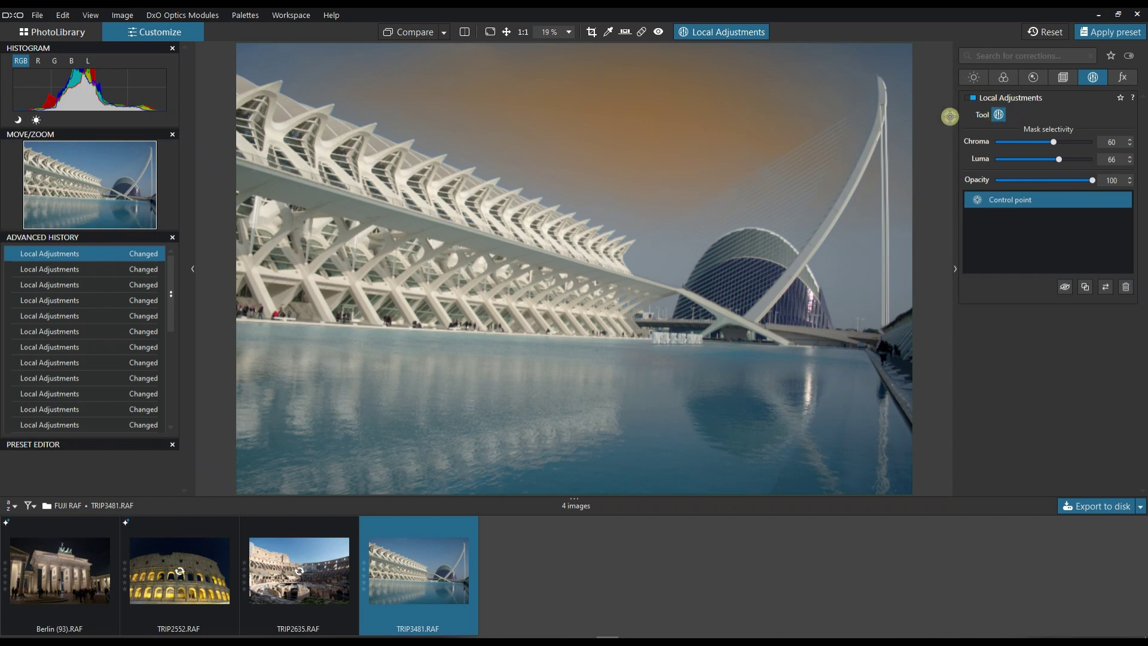
# - Delete the control point, then open the Colosseum photo TRIP2635.RAF on its own
pyautogui.click(1130, 287)
pyautogui.keyDown('ctrl'); pyautogui.click(316, 601); pyautogui.keyUp('ctrl')
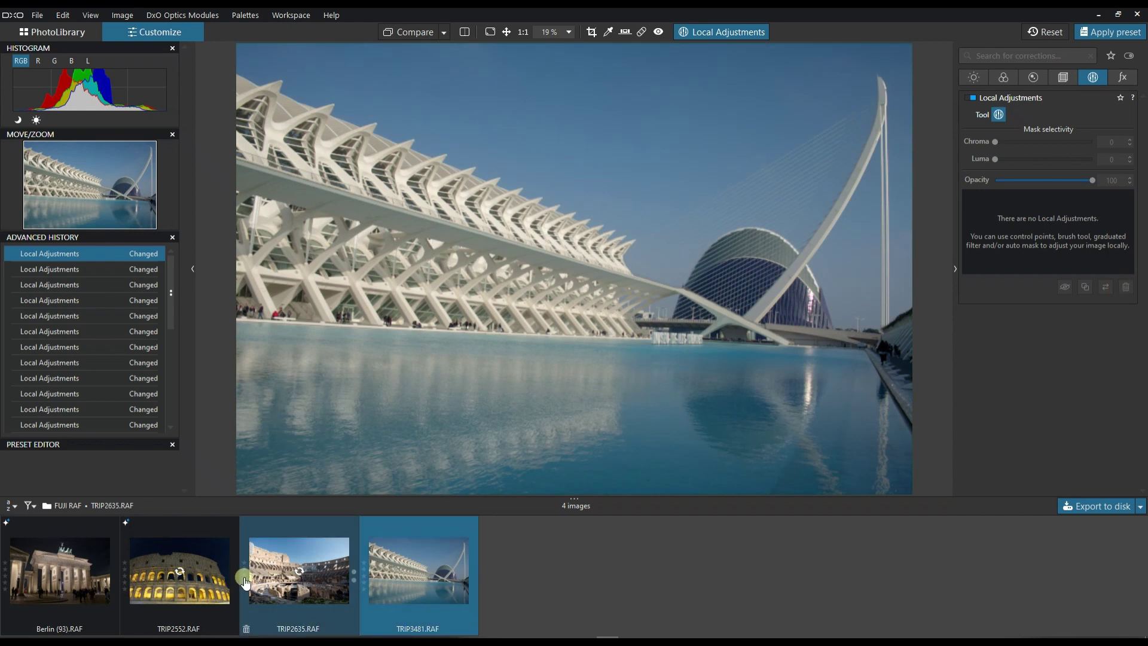
pyautogui.click(293, 572)
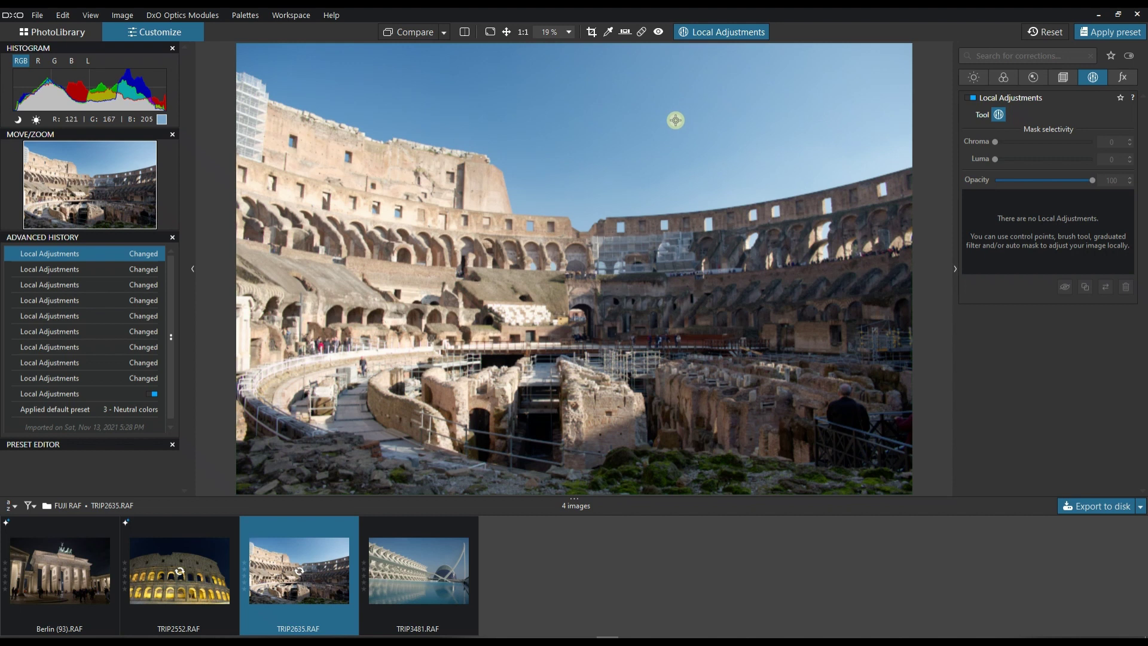
# - Add a control line over the sky, show its mask with M, and move it lower
pyautogui.rightClick(675, 119)
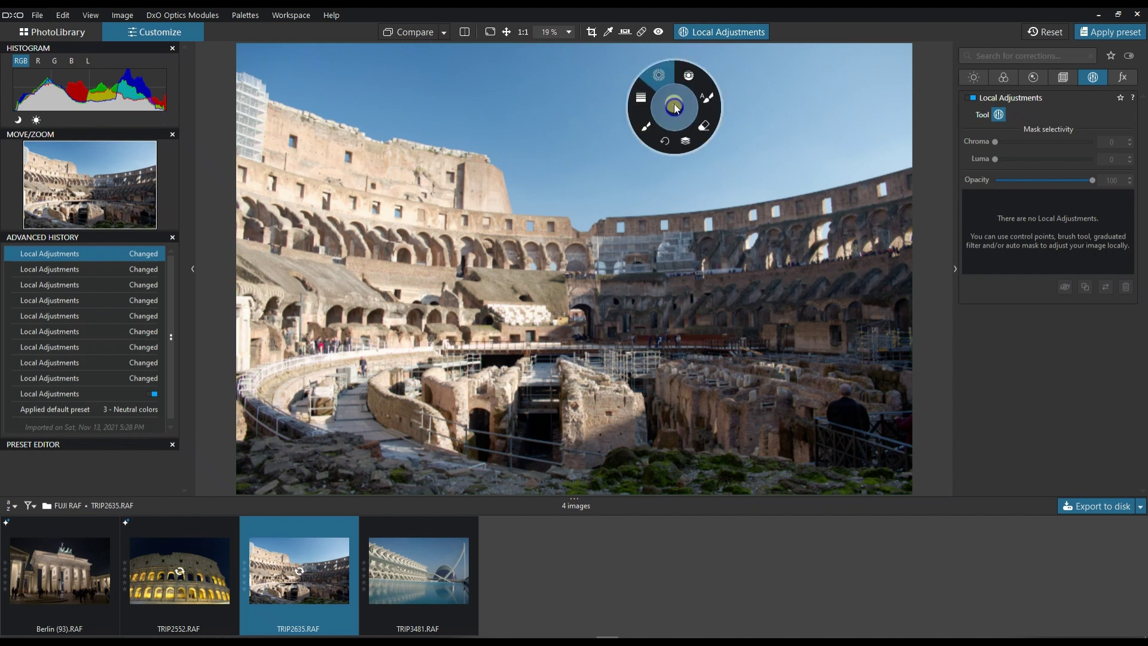
pyautogui.click(686, 67)
pyautogui.moveTo(597, 86); pyautogui.dragTo(592, 294)
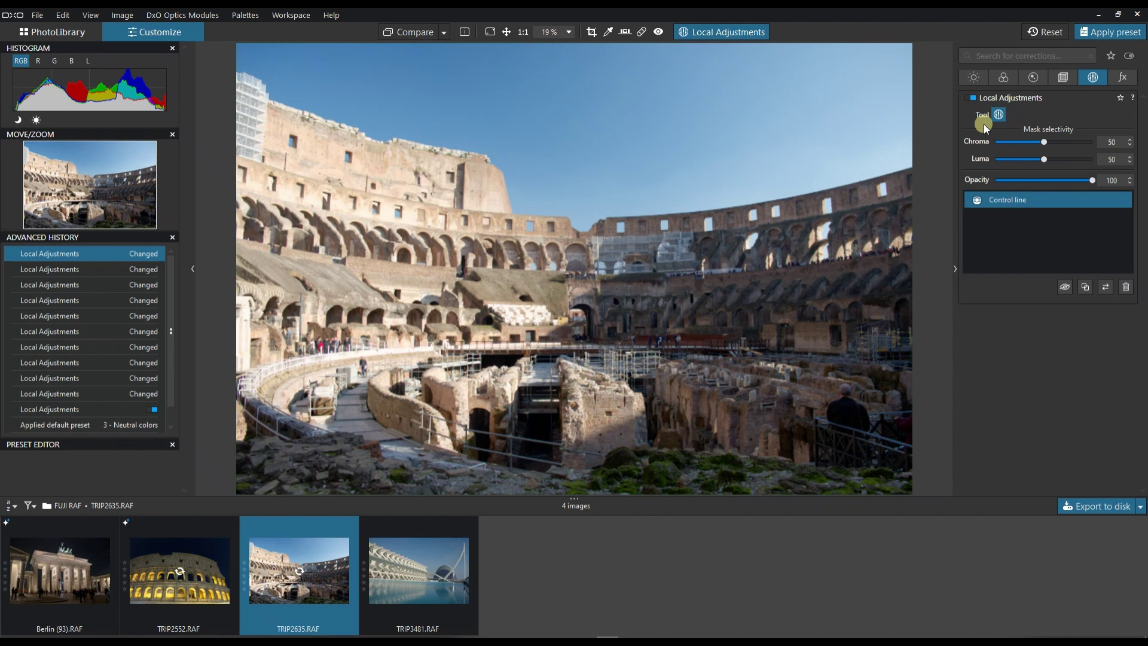
pyautogui.press('m')
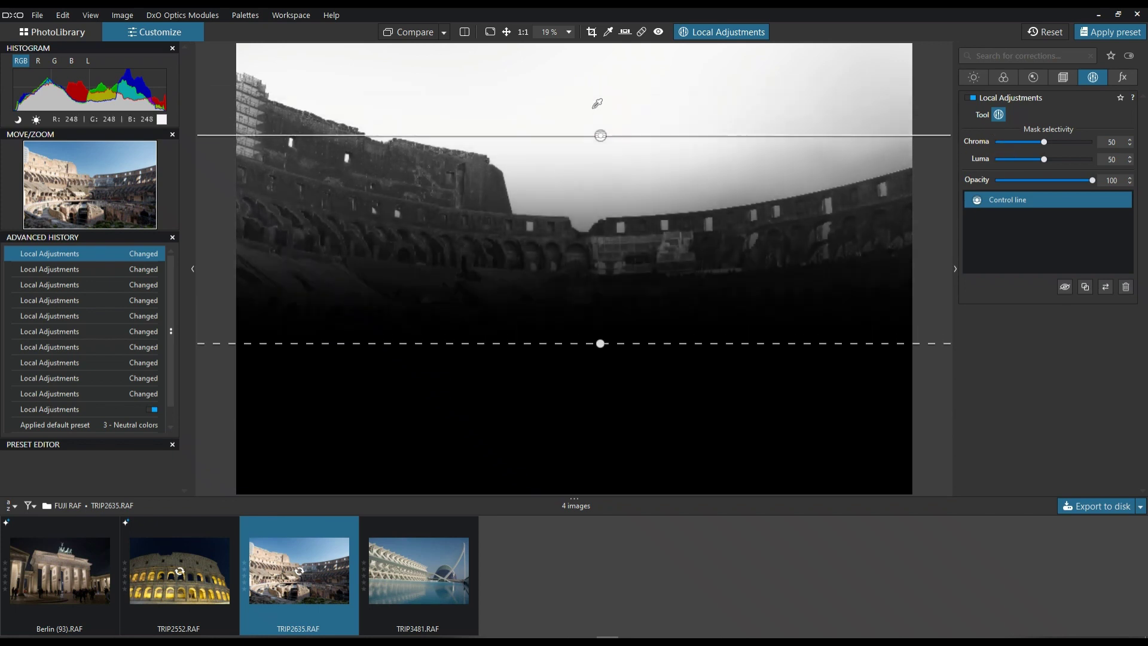
pyautogui.moveTo(598, 87); pyautogui.dragTo(601, 159)
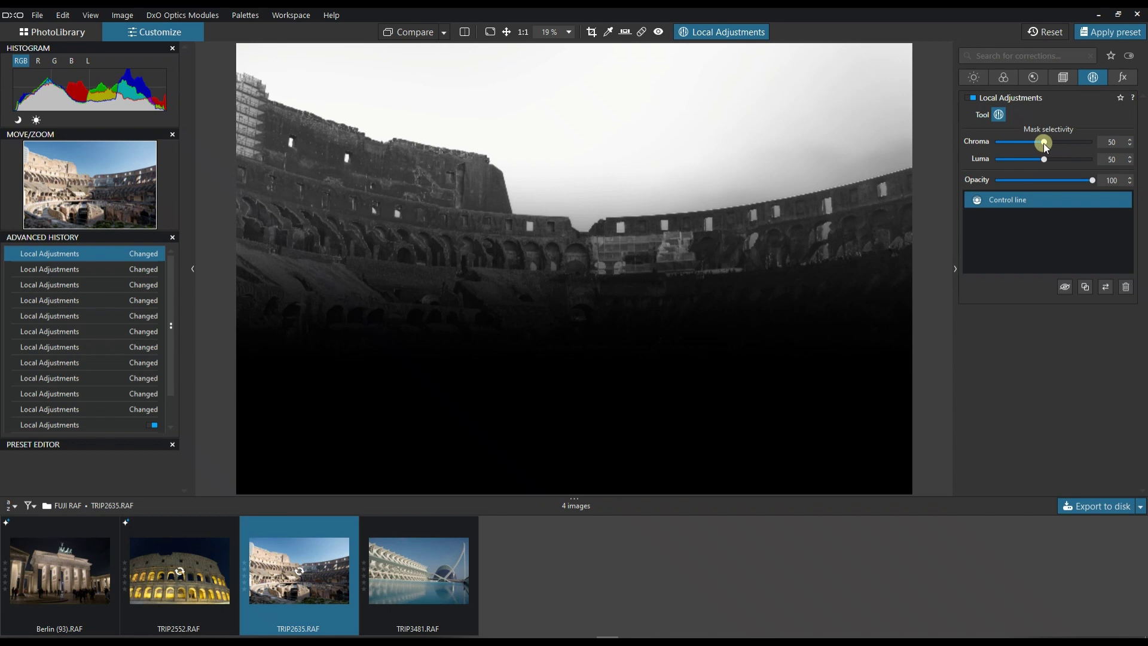
# - Set control line mask selectivity to Chroma 57 and Luma 34, then hide the mask preview
pyautogui.moveTo(1050, 200)
pyautogui.click(979, 203)
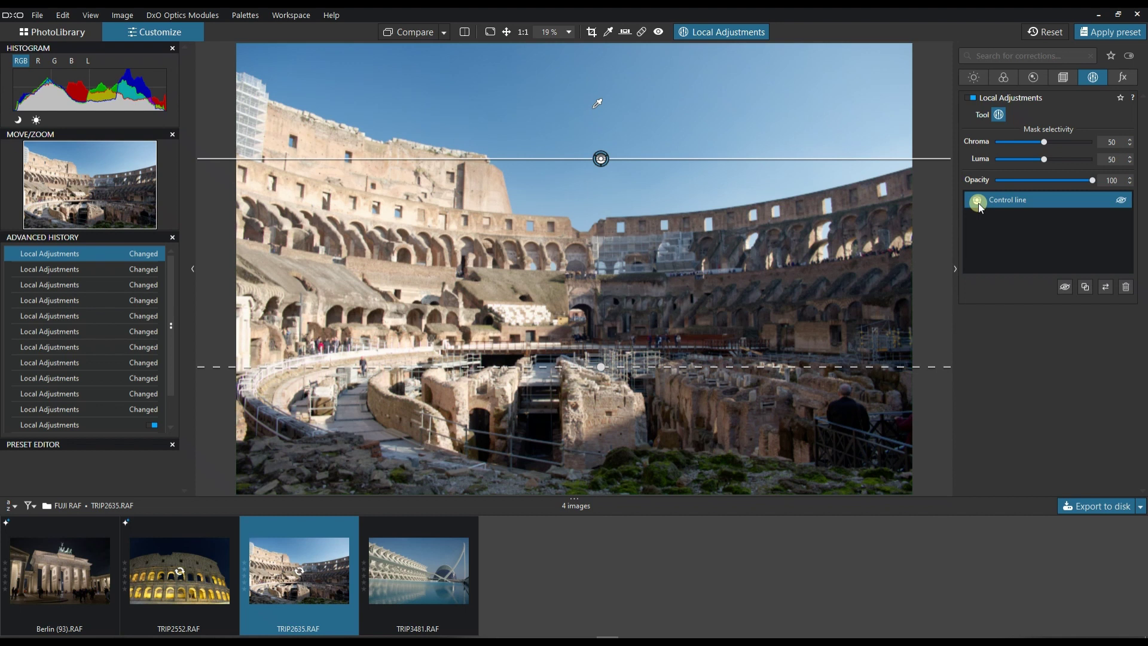
pyautogui.click(978, 202)
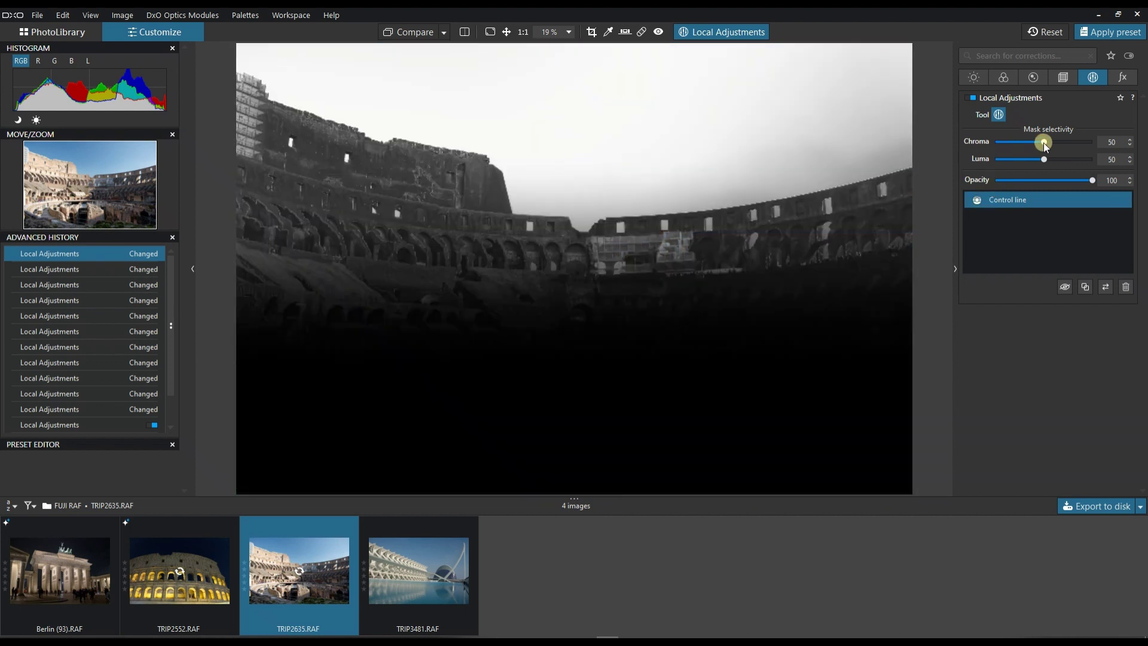
pyautogui.moveTo(1045, 143); pyautogui.dragTo(1048, 144)
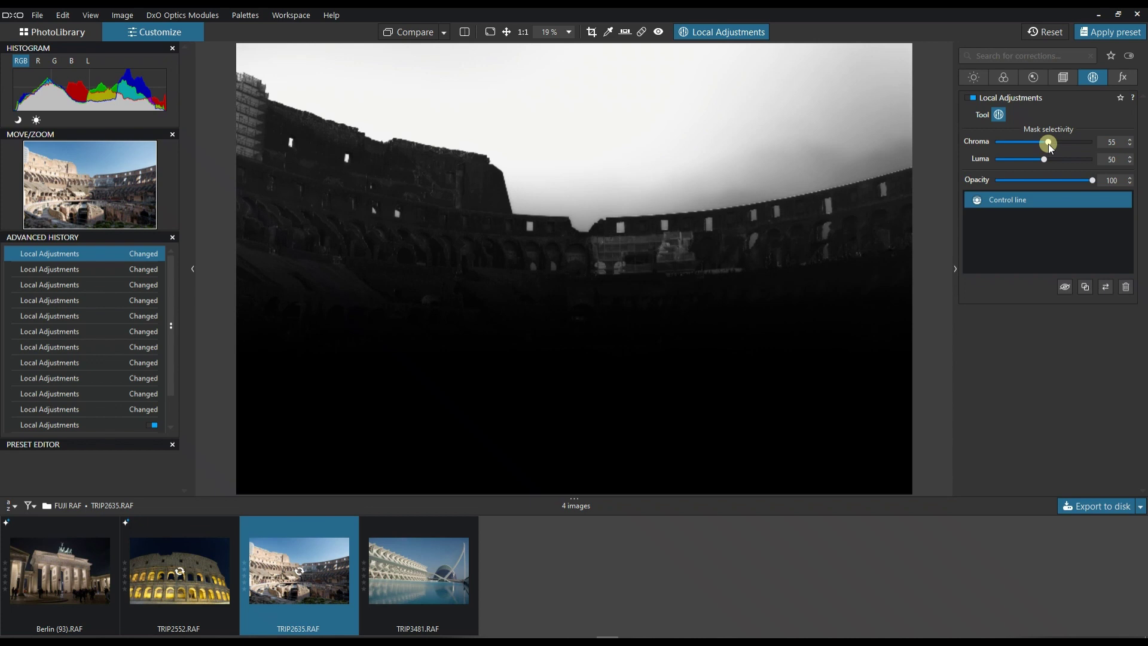
pyautogui.moveTo(1049, 144); pyautogui.dragTo(1046, 144)
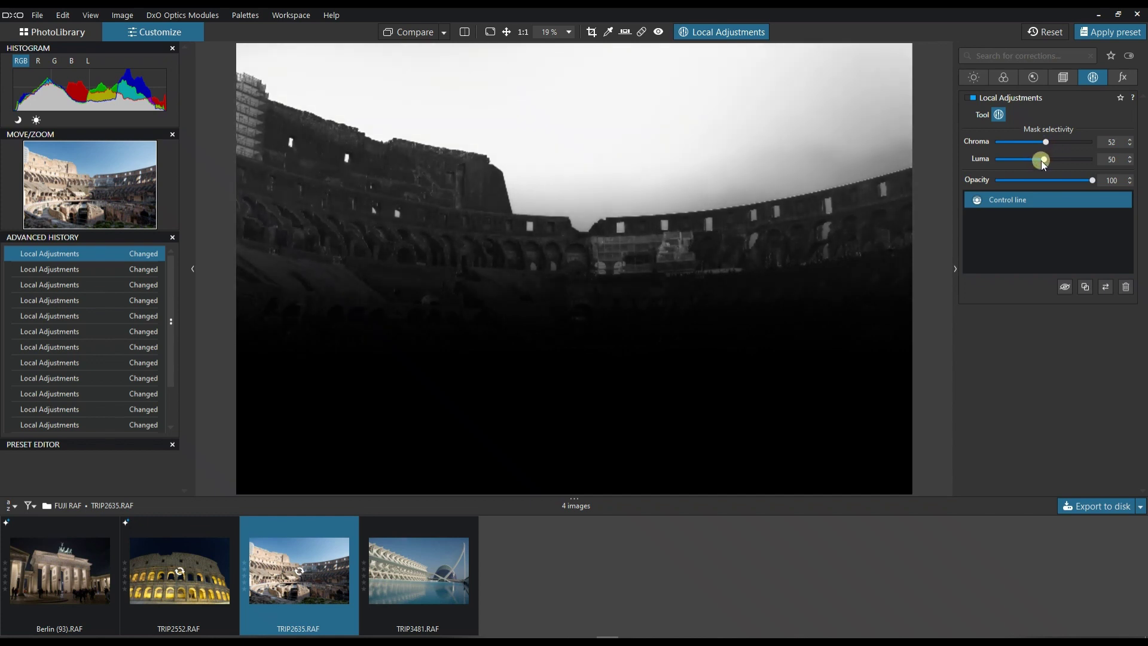
pyautogui.moveTo(1043, 157)
pyautogui.mouseDown()
pyautogui.moveTo(1058, 163)
pyautogui.moveTo(1045, 163)
pyautogui.moveTo(1051, 142)
pyautogui.mouseUp()
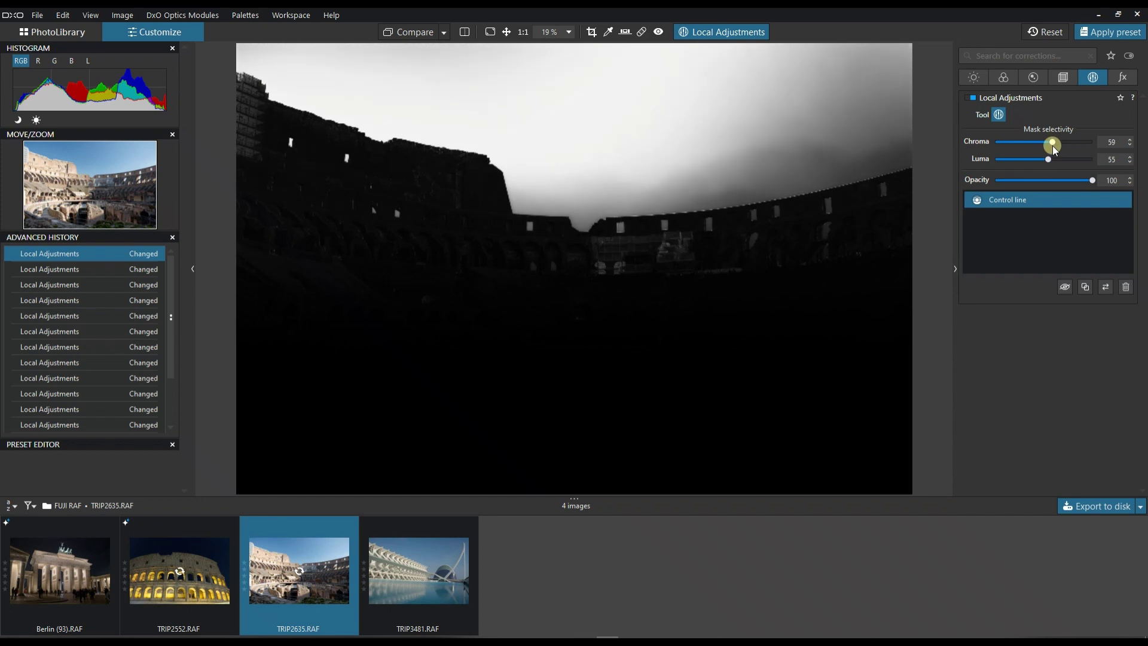
pyautogui.moveTo(1052, 144)
pyautogui.mouseDown()
pyautogui.moveTo(1052, 160)
pyautogui.moveTo(1029, 158)
pyautogui.mouseUp()
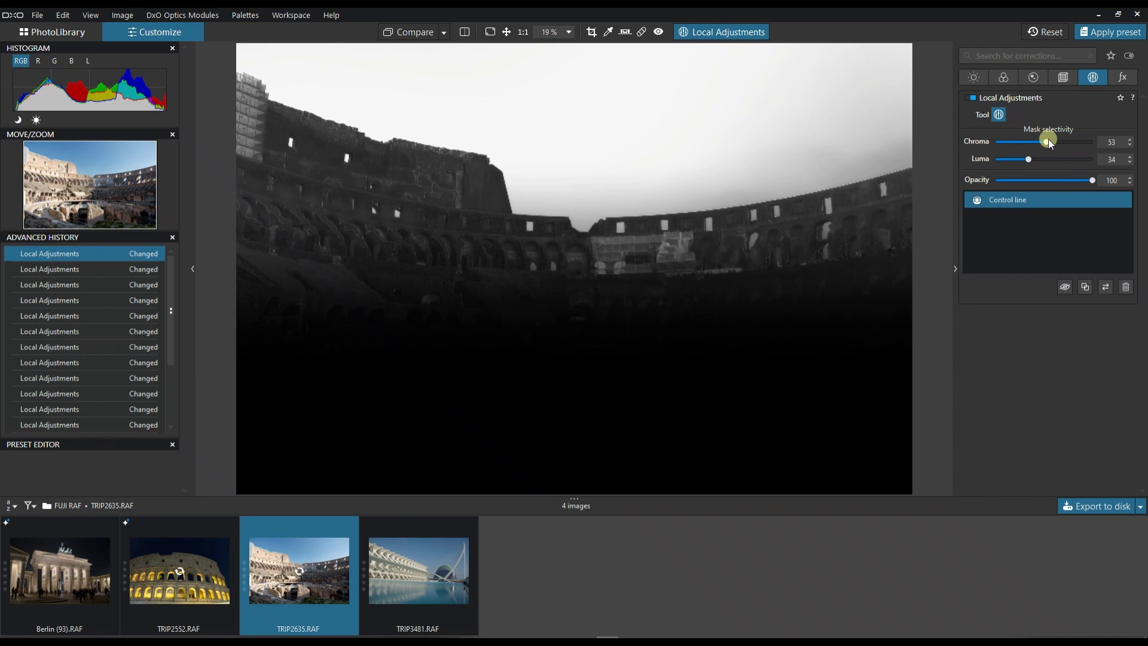
pyautogui.moveTo(1047, 141); pyautogui.dragTo(1050, 142)
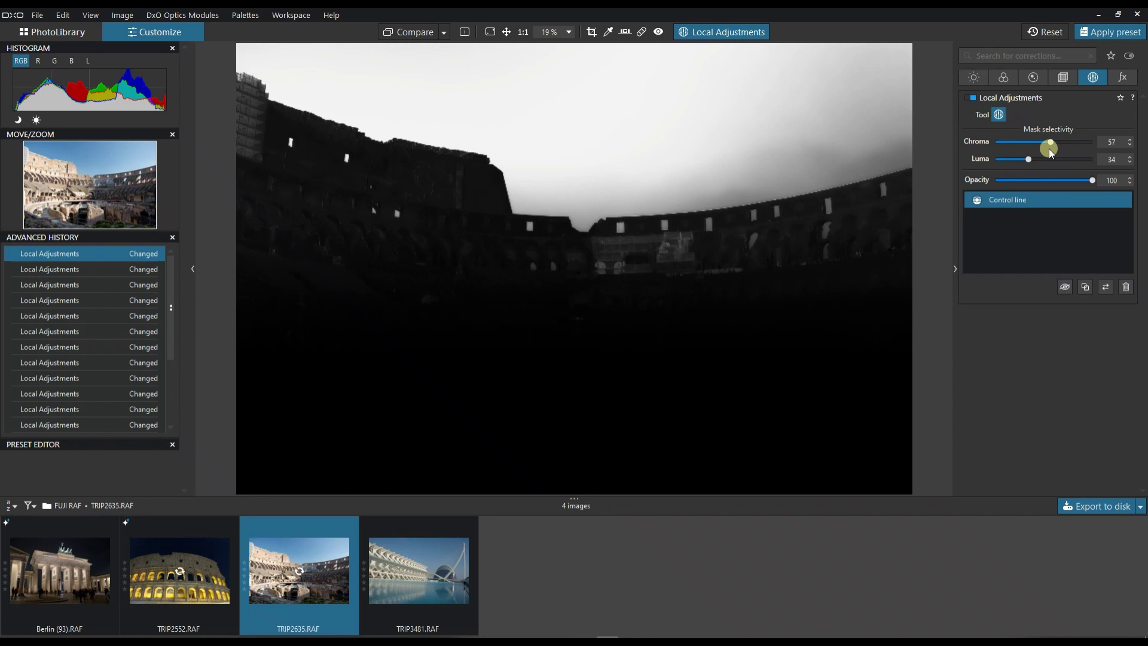
pyautogui.moveTo(1050, 150); pyautogui.dragTo(1051, 150)
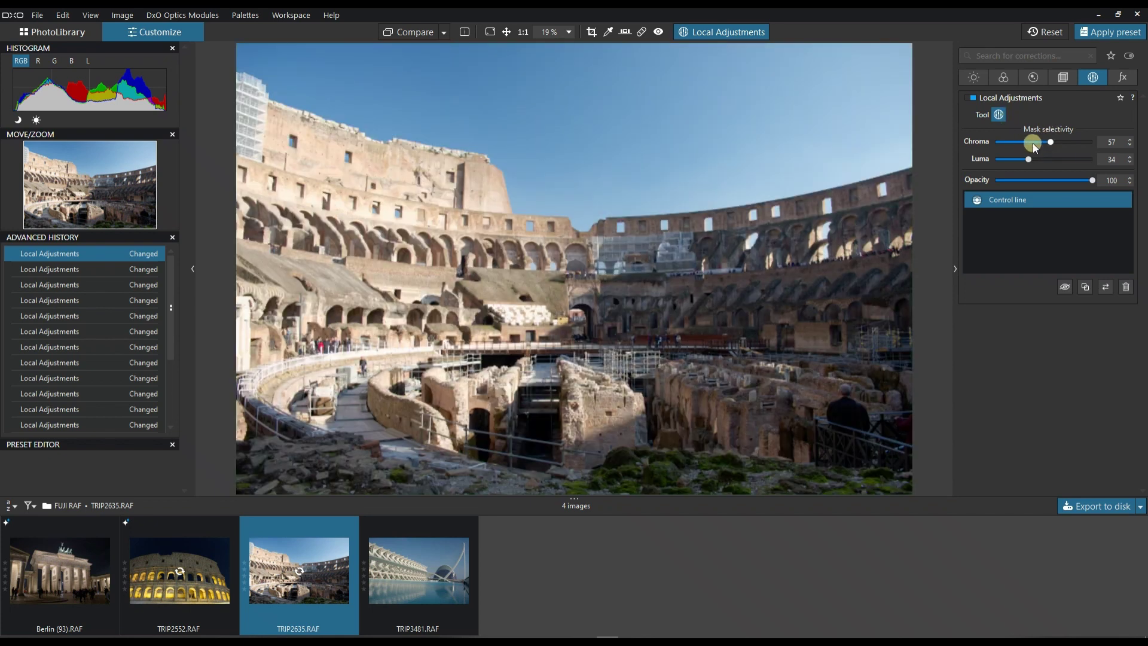
# - Shift the control line's hue to 180° to tint the sky orange
pyautogui.click(600, 158)
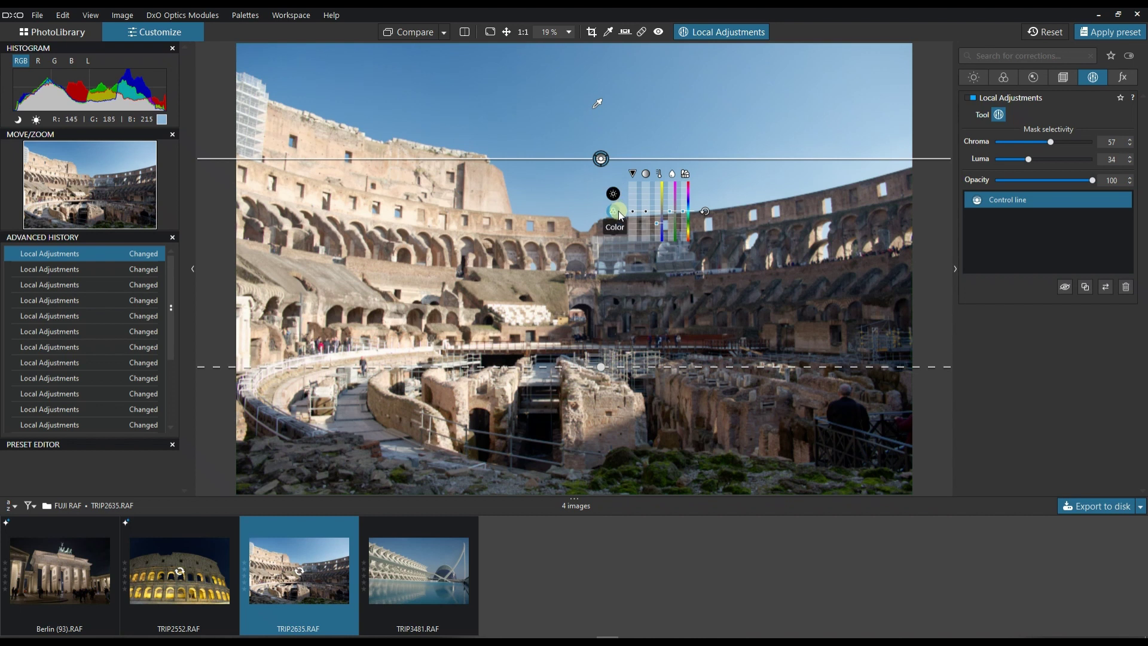
pyautogui.click(616, 213)
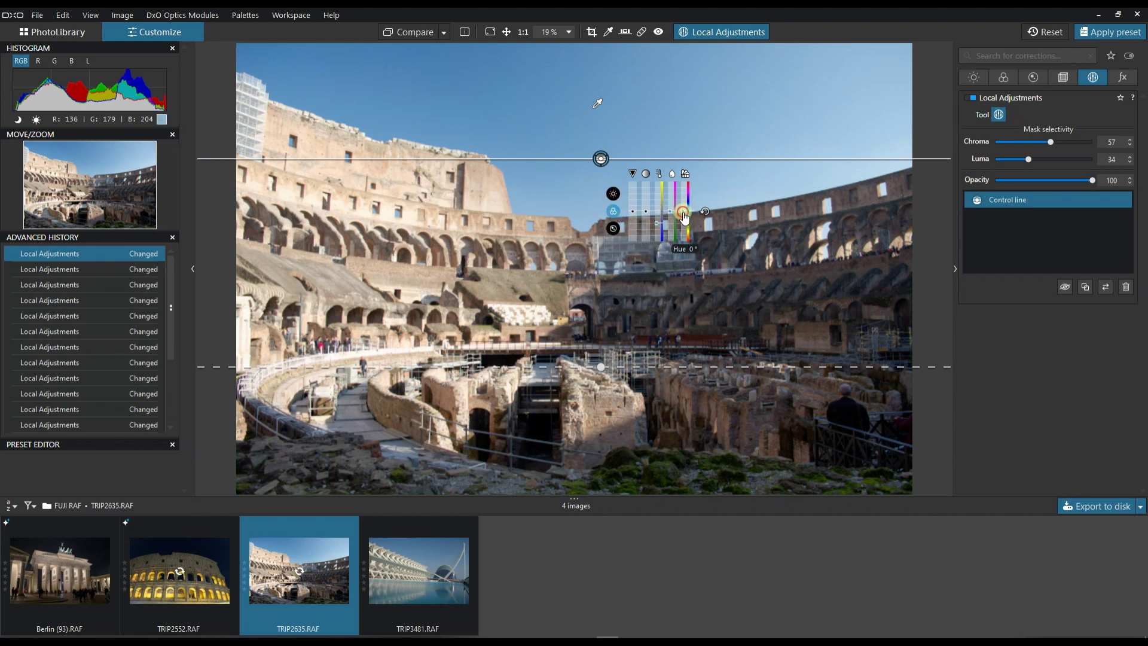
pyautogui.moveTo(684, 217); pyautogui.dragTo(683, 171)
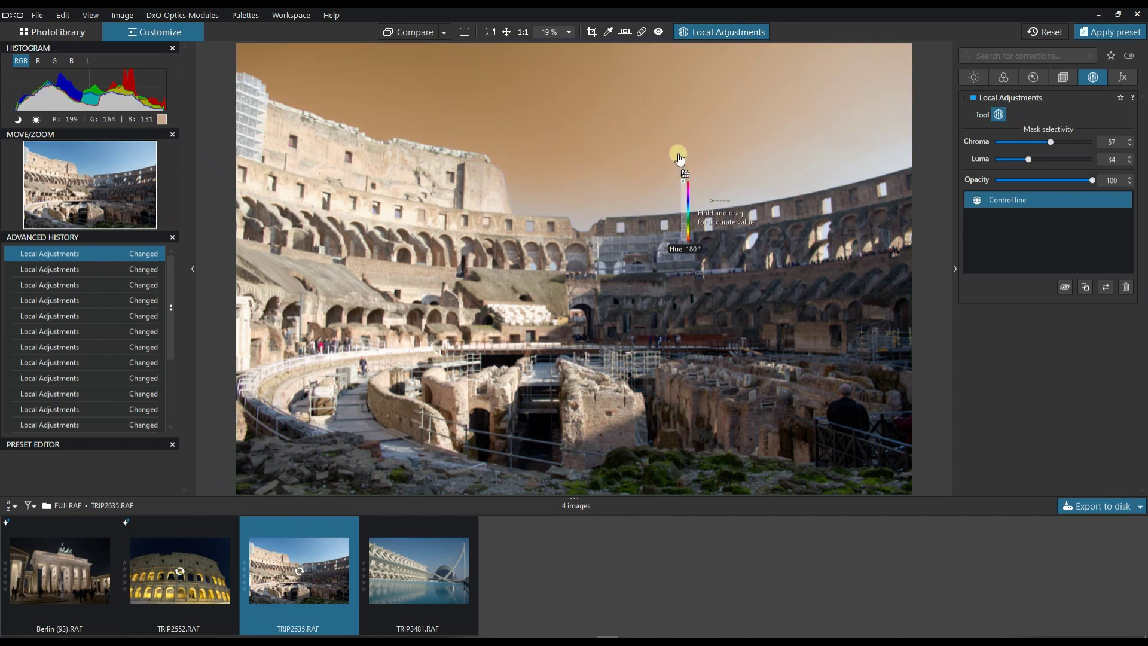
pyautogui.moveTo(682, 233); pyautogui.dragTo(682, 164)
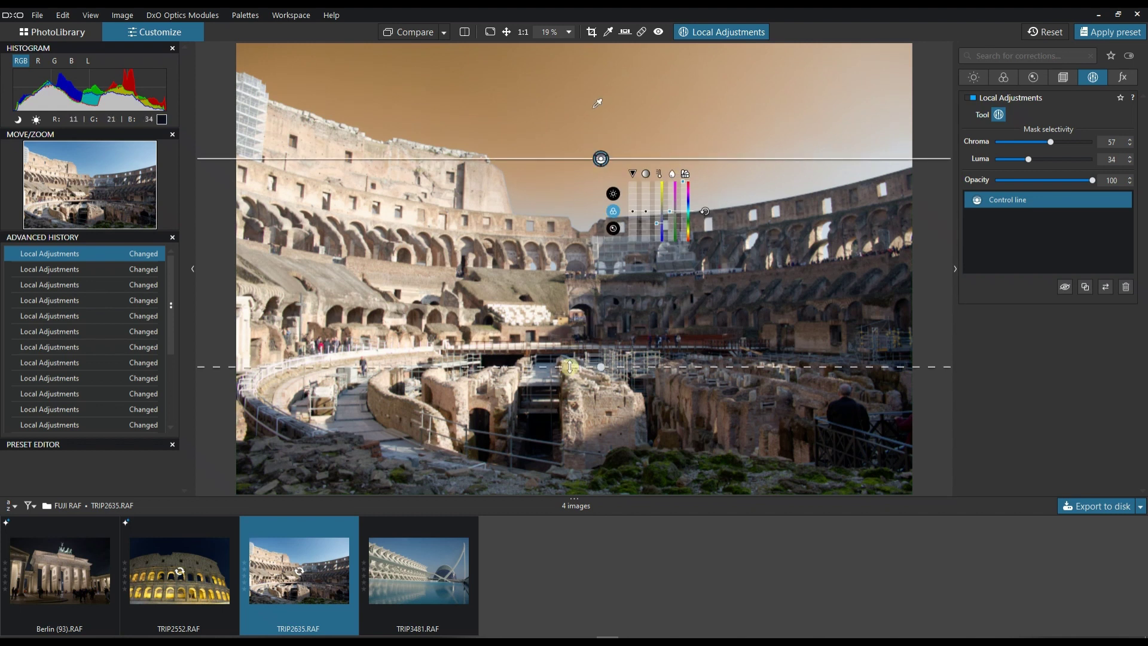
# - Pull the gradient's fade edge above the arena and lower the control line toward the skyline
pyautogui.moveTo(571, 367); pyautogui.dragTo(568, 457)
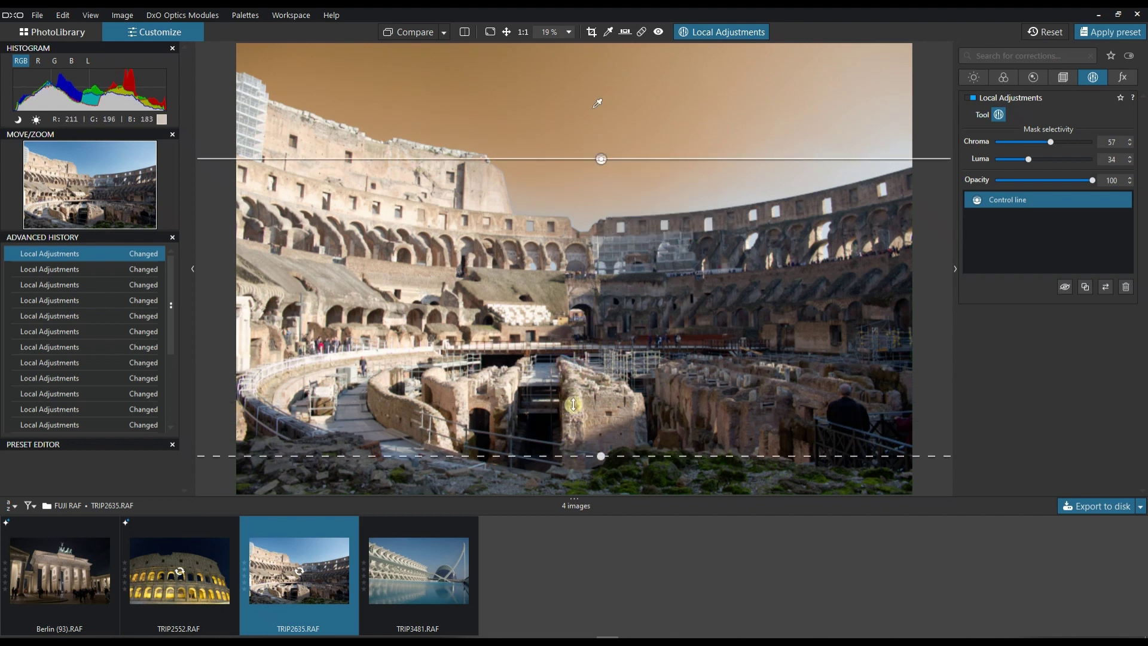
pyautogui.moveTo(573, 405); pyautogui.dragTo(584, 309)
pyautogui.moveTo(603, 158); pyautogui.dragTo(604, 219)
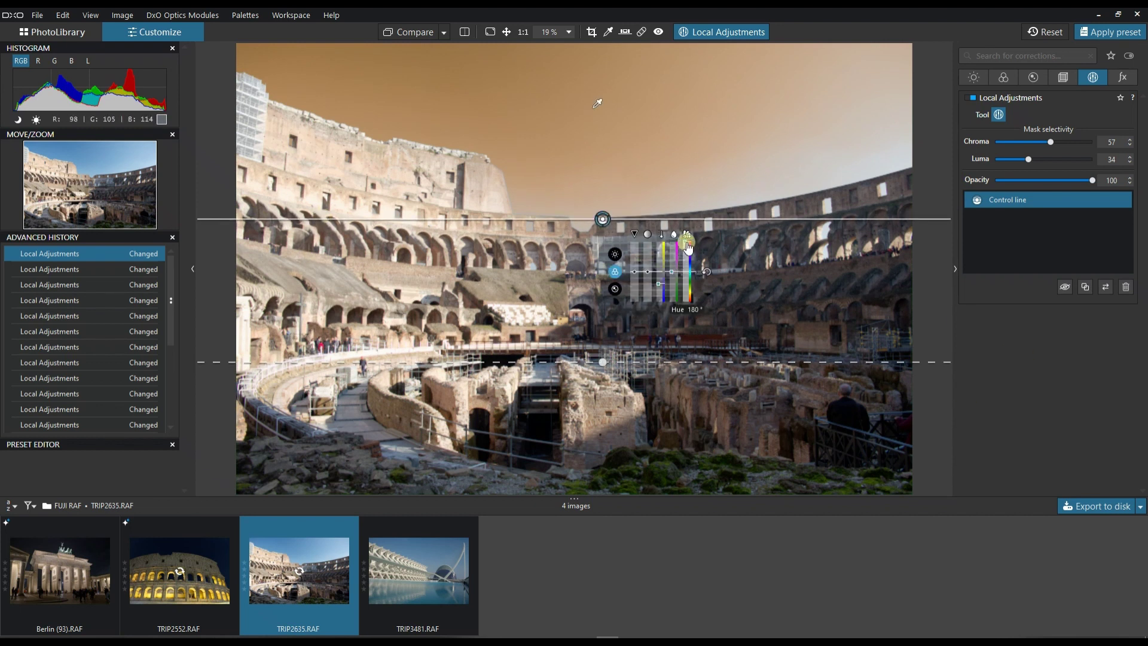
# - Shift the sky hue to about -70° for green and nudge the control line lower
pyautogui.moveTo(687, 258); pyautogui.dragTo(689, 295)
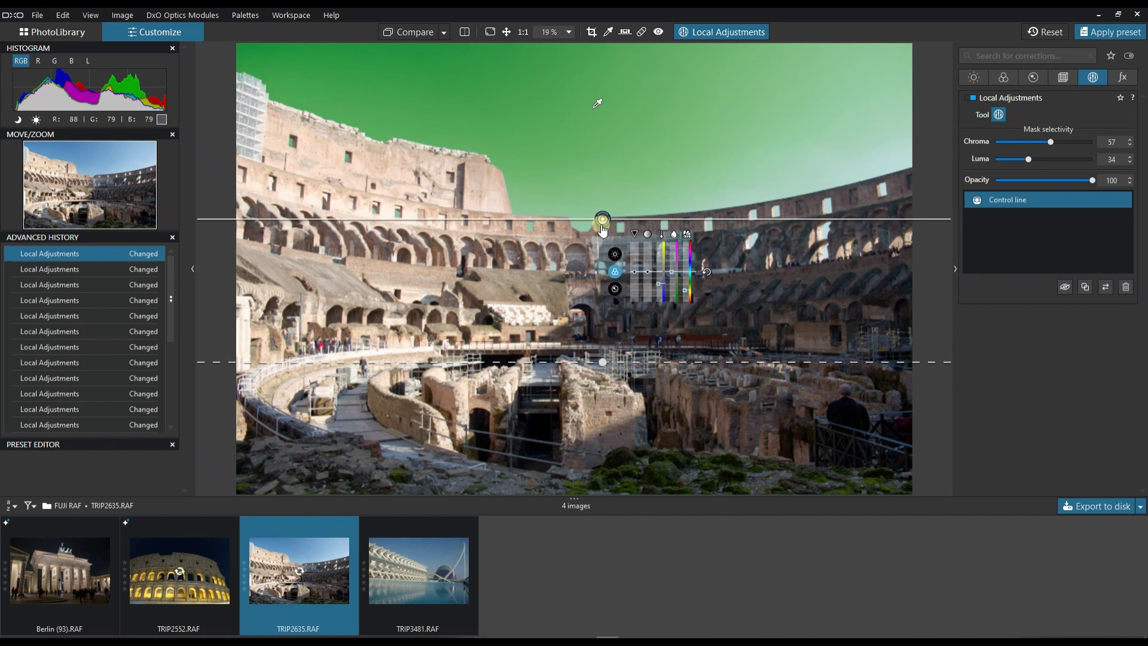
pyautogui.moveTo(603, 220); pyautogui.dragTo(603, 240)
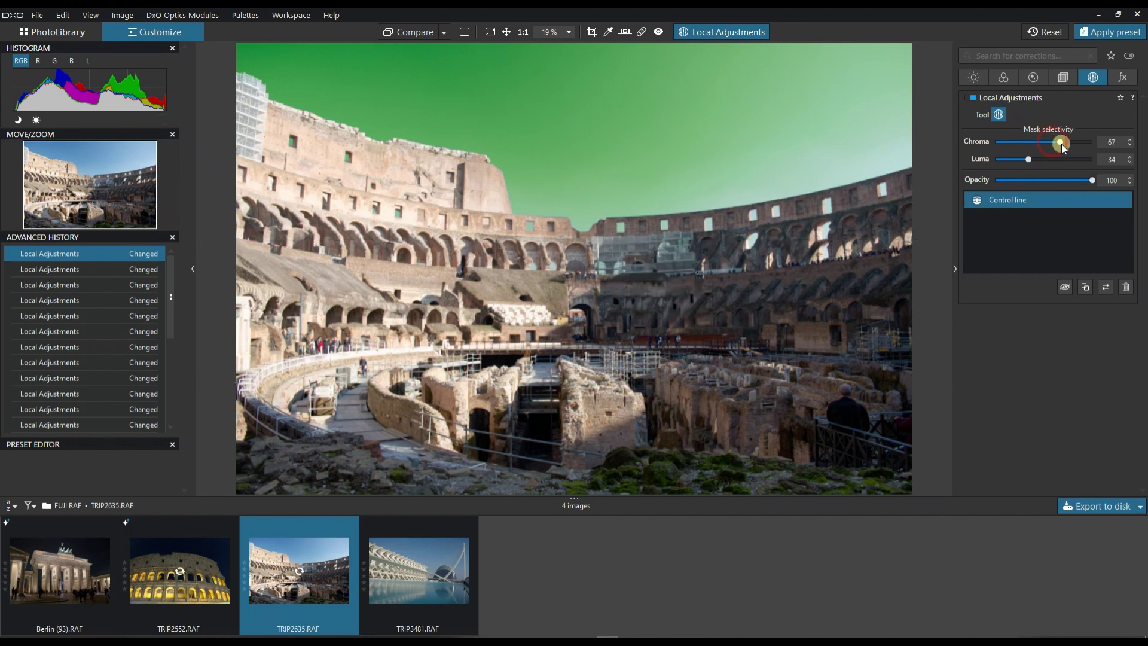
# - Drop Chroma selectivity to 36 to compare, then raise it back to 54
pyautogui.moveTo(1061, 144); pyautogui.dragTo(1026, 142)
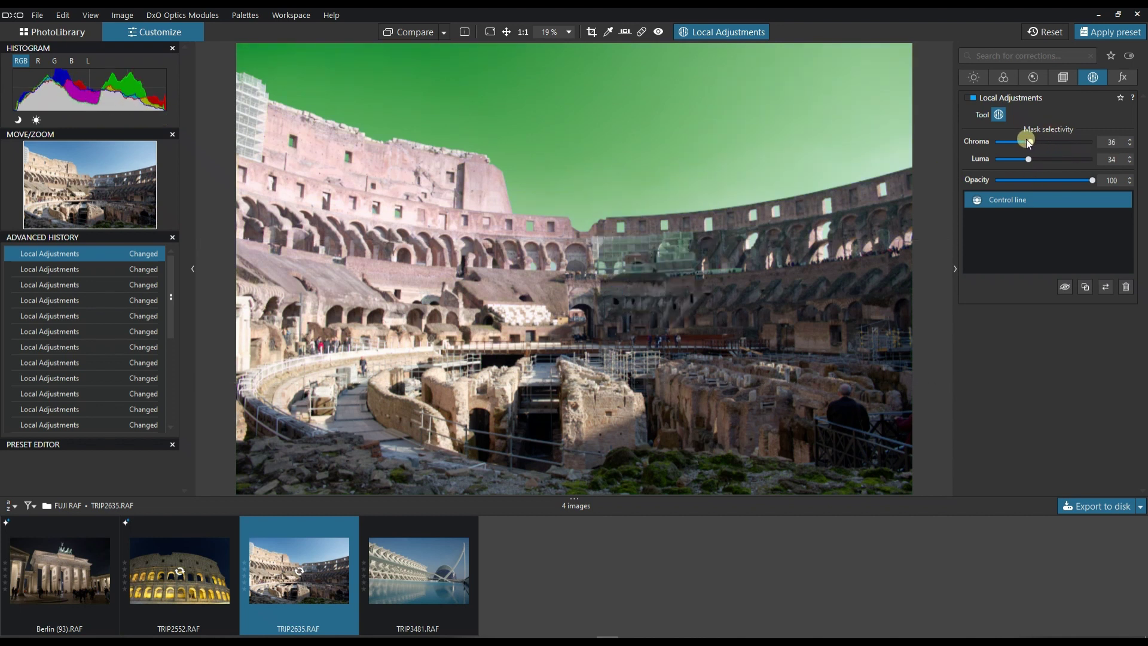
pyautogui.moveTo(1027, 141)
pyautogui.mouseDown()
pyautogui.moveTo(1048, 142)
pyautogui.moveTo(1067, 172)
pyautogui.moveTo(1037, 166)
pyautogui.mouseUp()
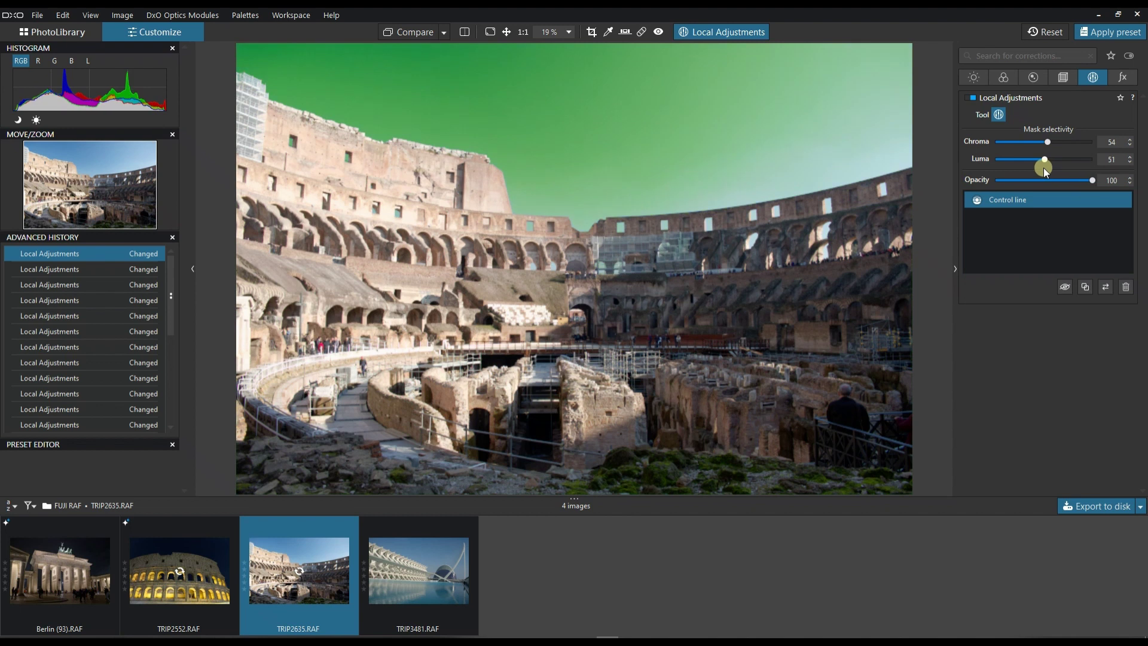